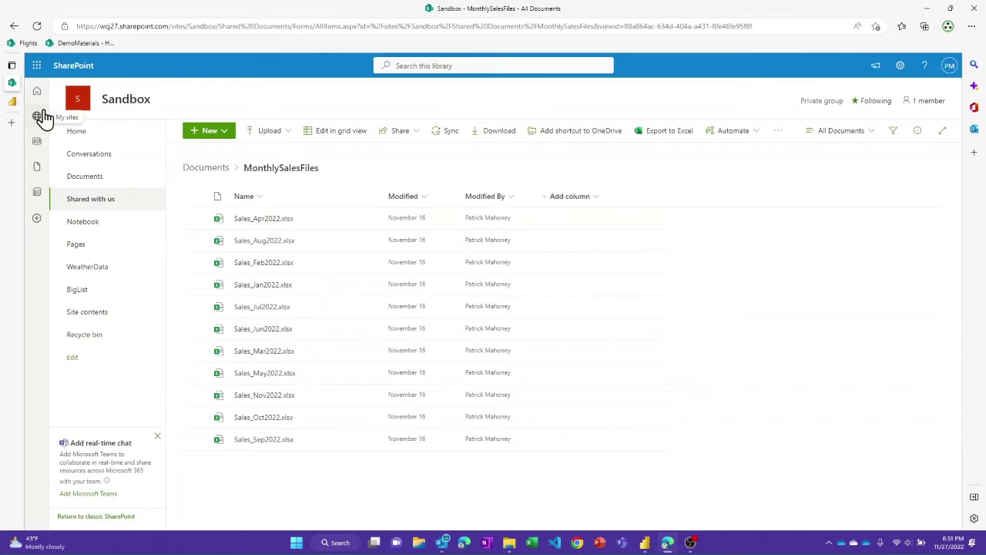
Switch to the Power BI service workspace and review the refresh history in the SharePointFiles_NoIR dataset's settings.
left_click(31, 101)
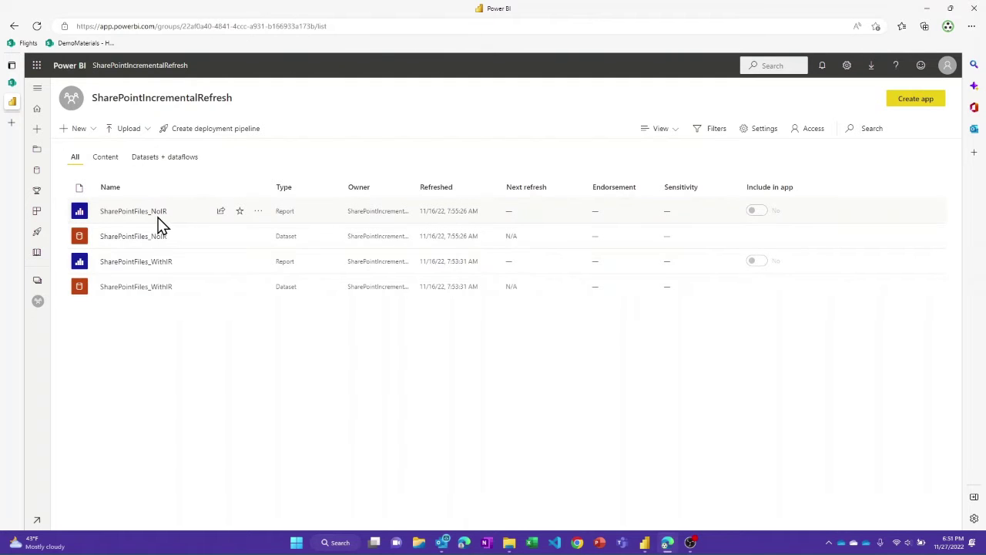
left_click(258, 237)
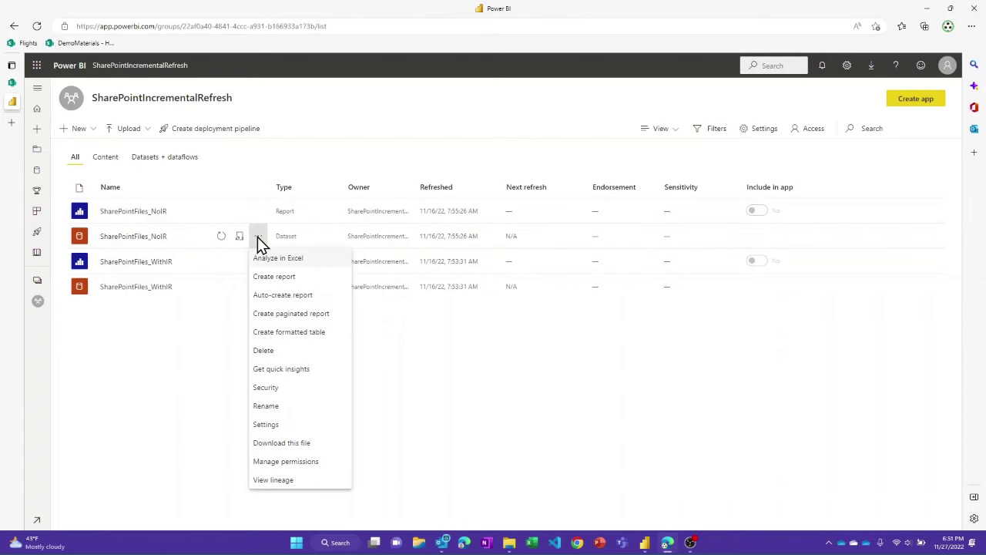
left_click(276, 425)
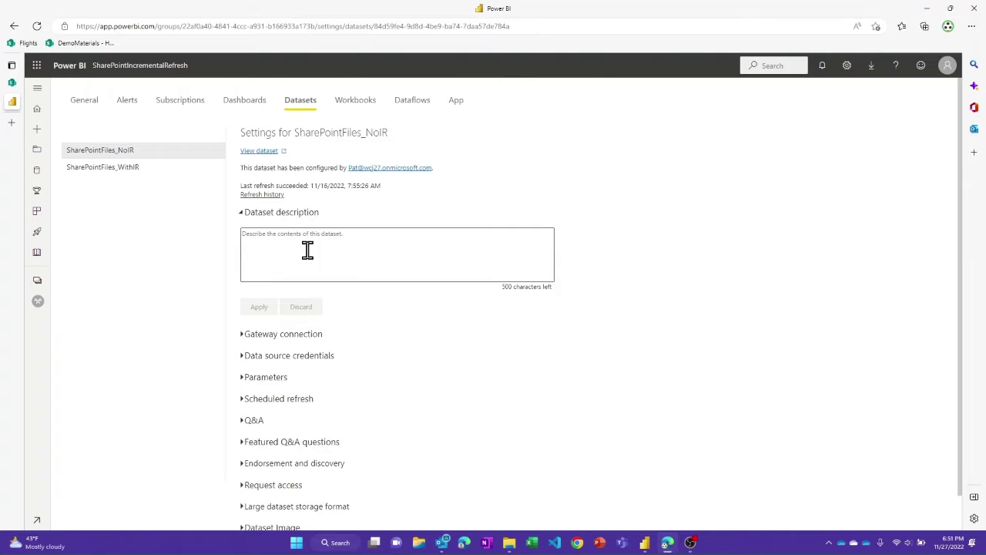
left_click(266, 196)
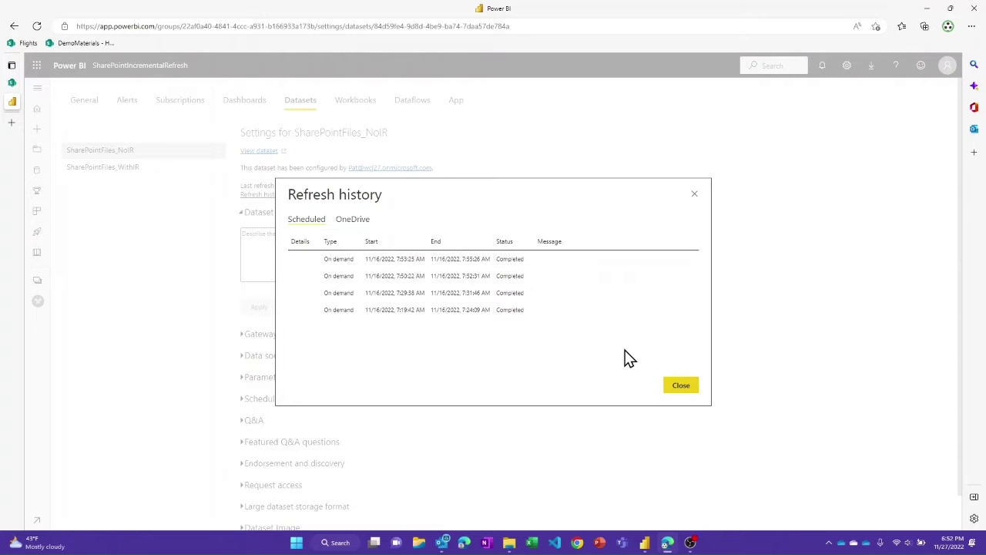
left_click(680, 387)
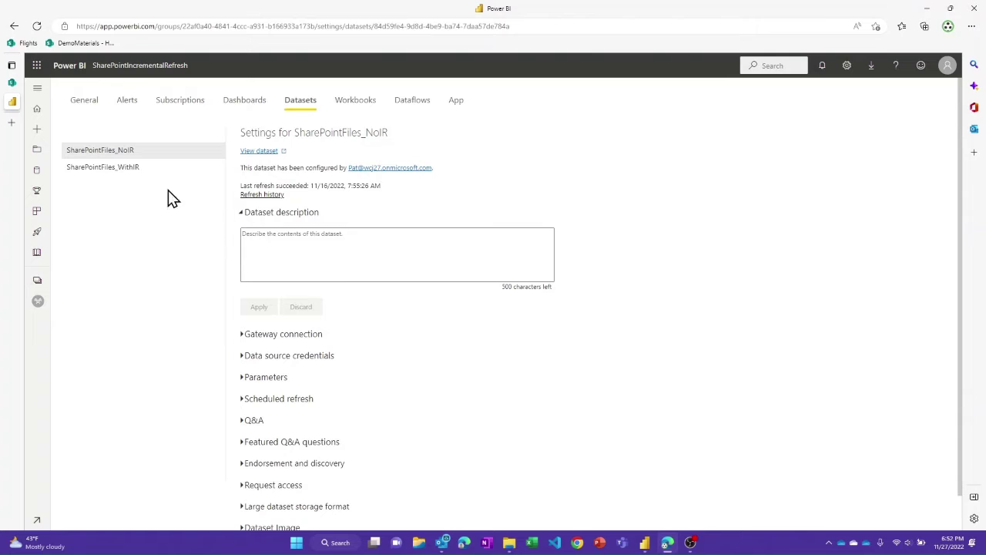
Review the refresh history of the SharePointFiles_WithIR dataset.
left_click(129, 176)
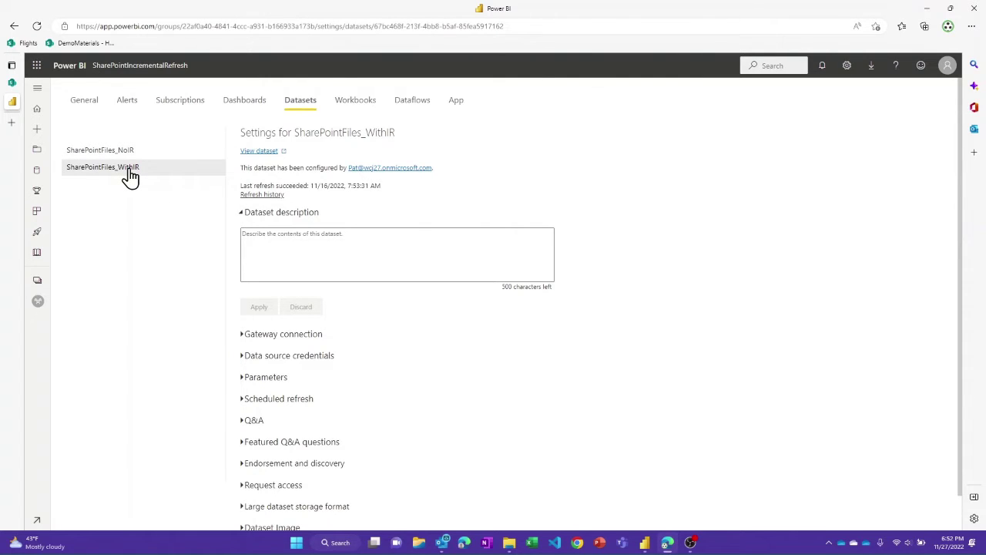
left_click(259, 196)
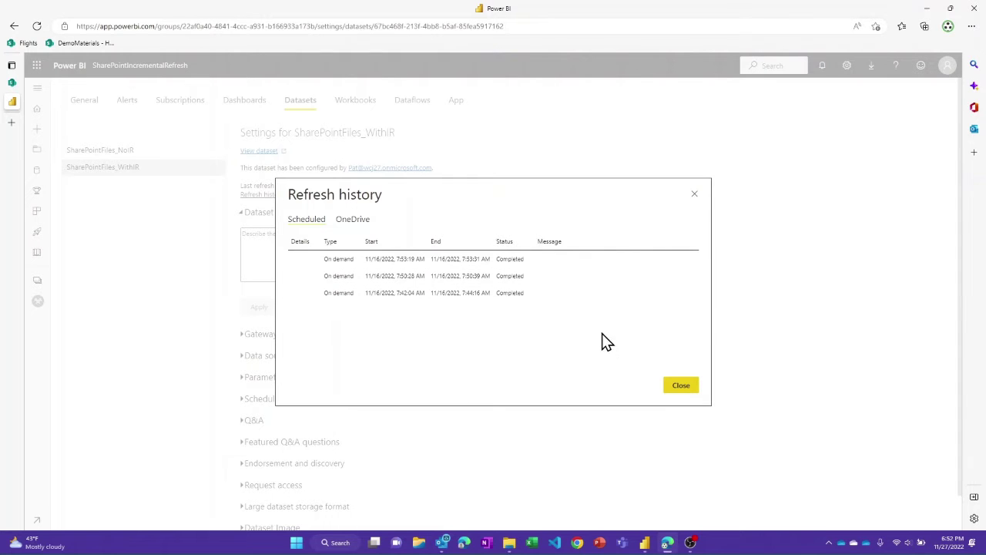
left_click(678, 387)
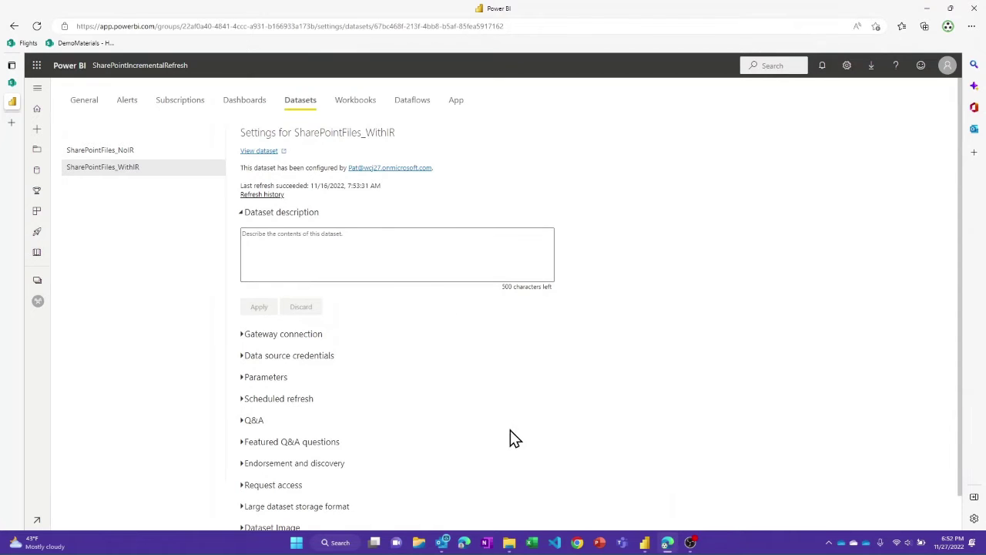
Switch to the SharePointFiles_NoIR file in Power BI Desktop and open its queries in the Power Query Editor.
mouse_move(646, 543)
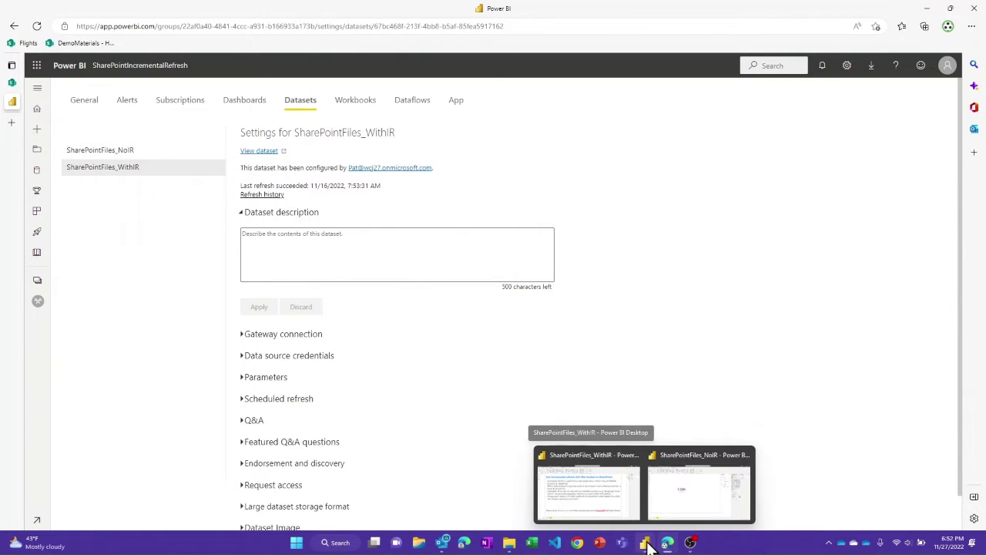
left_click(687, 493)
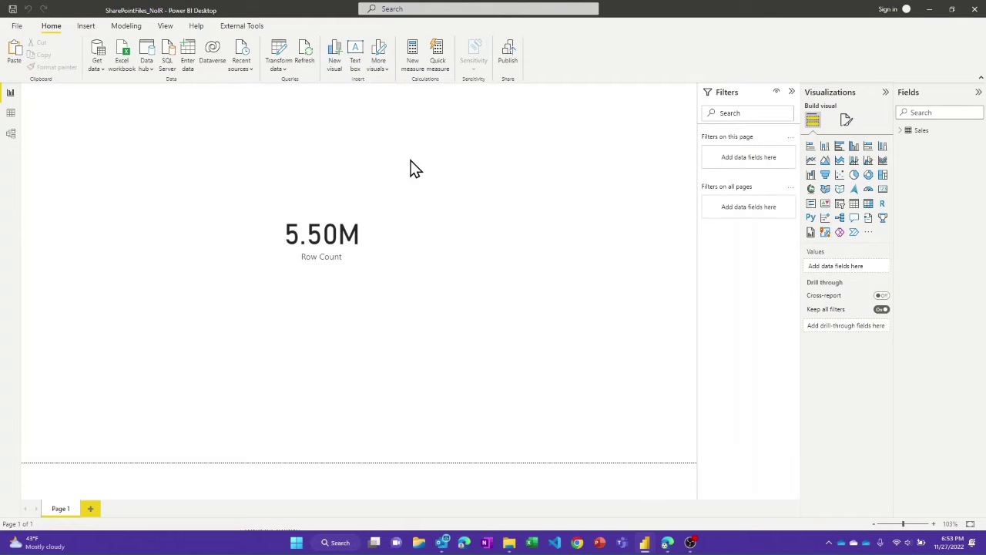
left_click(277, 56)
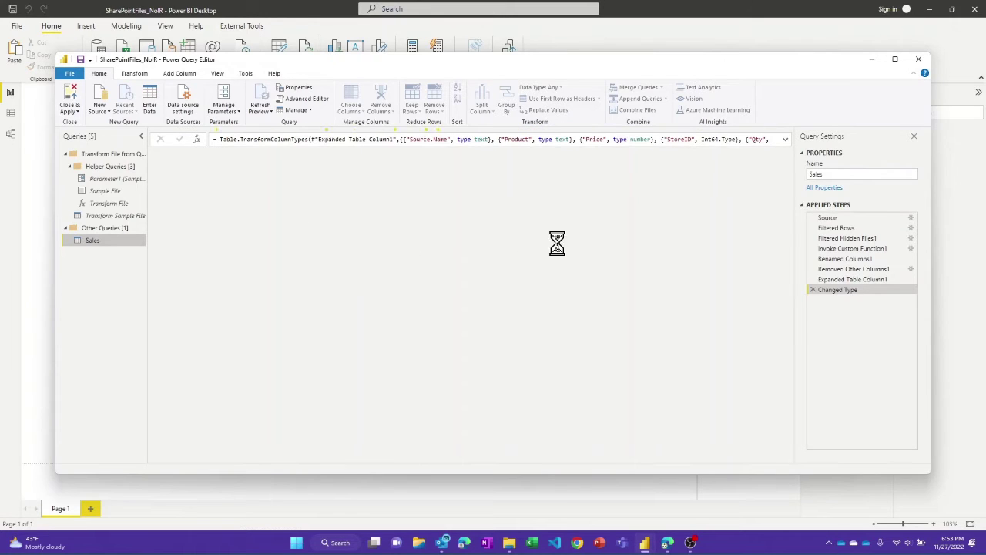
Examine the Sales query's Source and Filtered Rows steps, plus the Transform Sample File and Transform File helper queries.
left_click(839, 219)
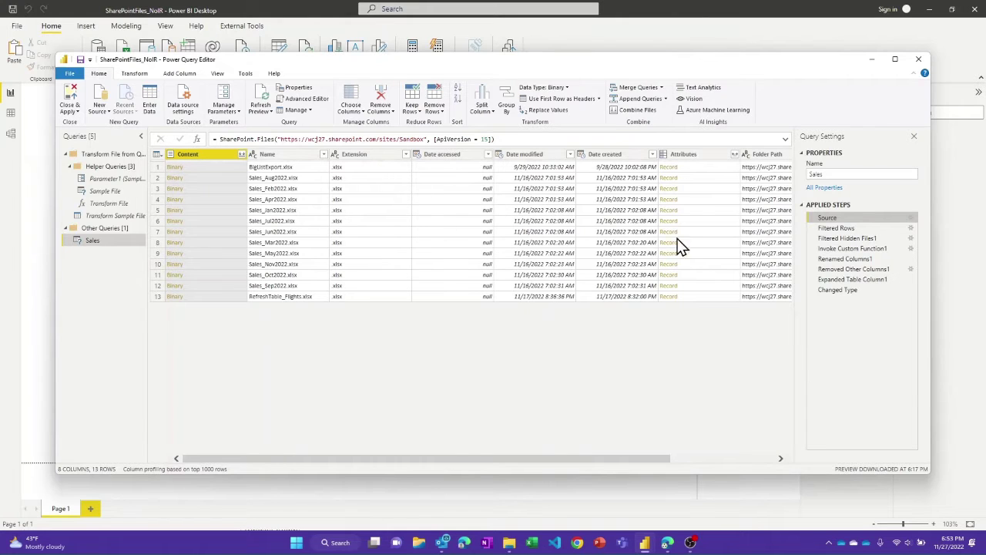
left_click(846, 229)
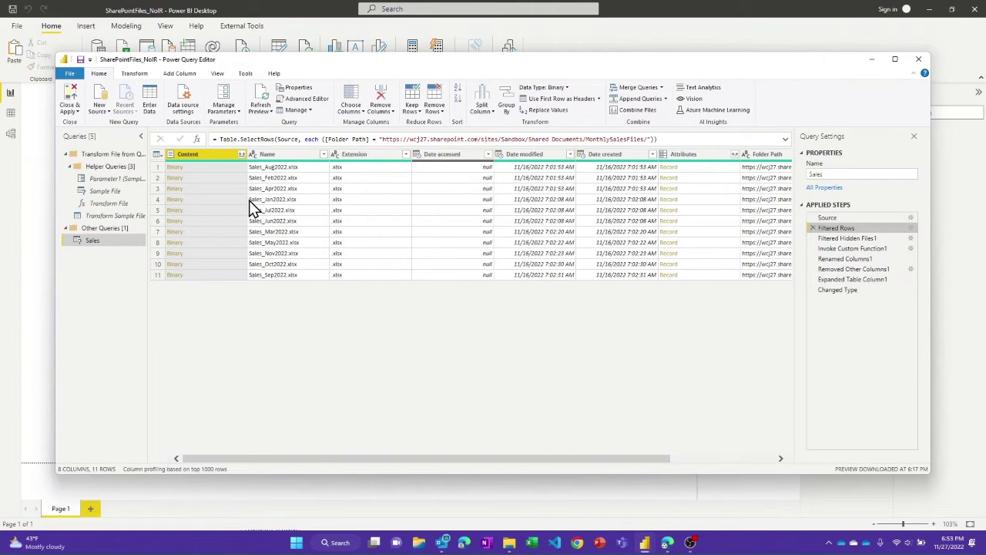
left_click(110, 217)
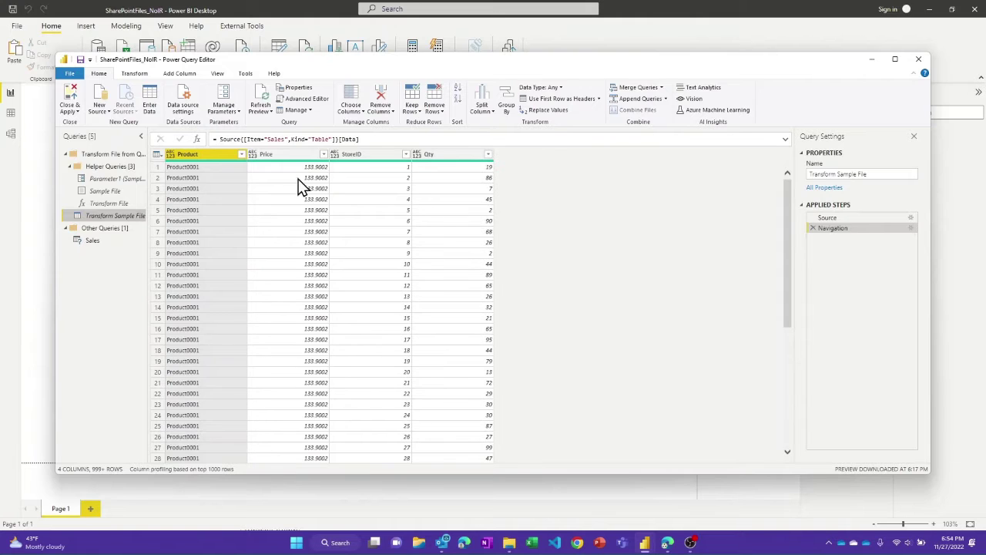
left_click(109, 205)
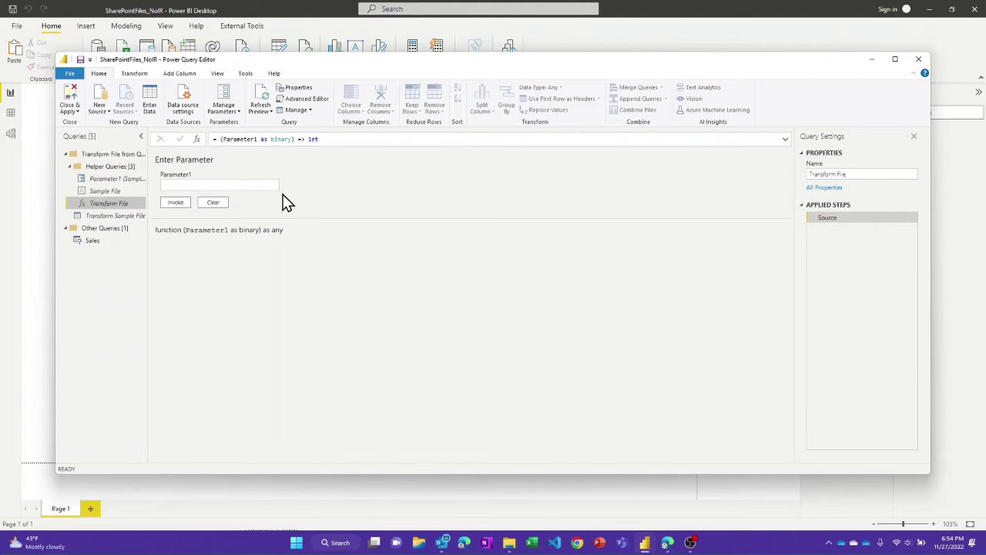
Collapse the Transform File helper query group and display the Sales query.
left_click(106, 242)
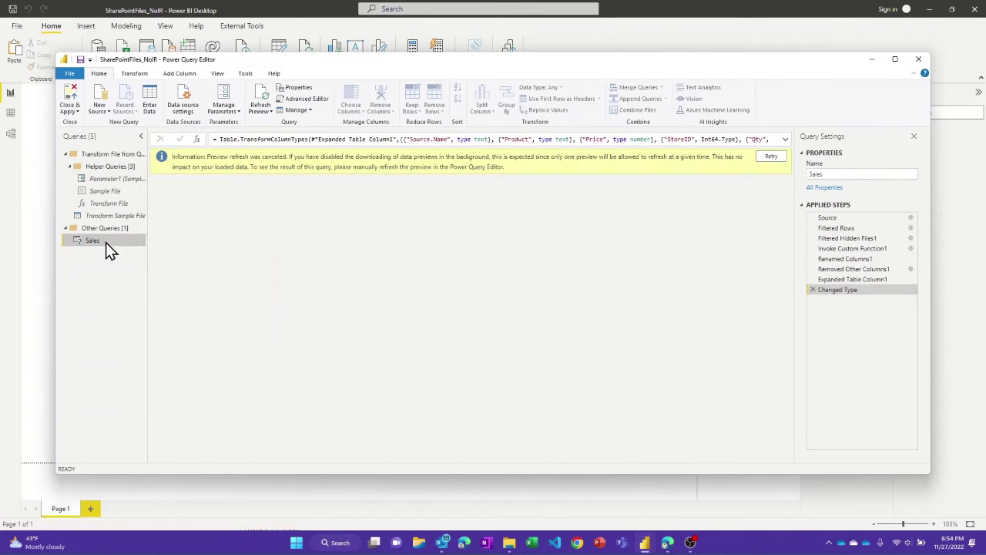
left_click(65, 154)
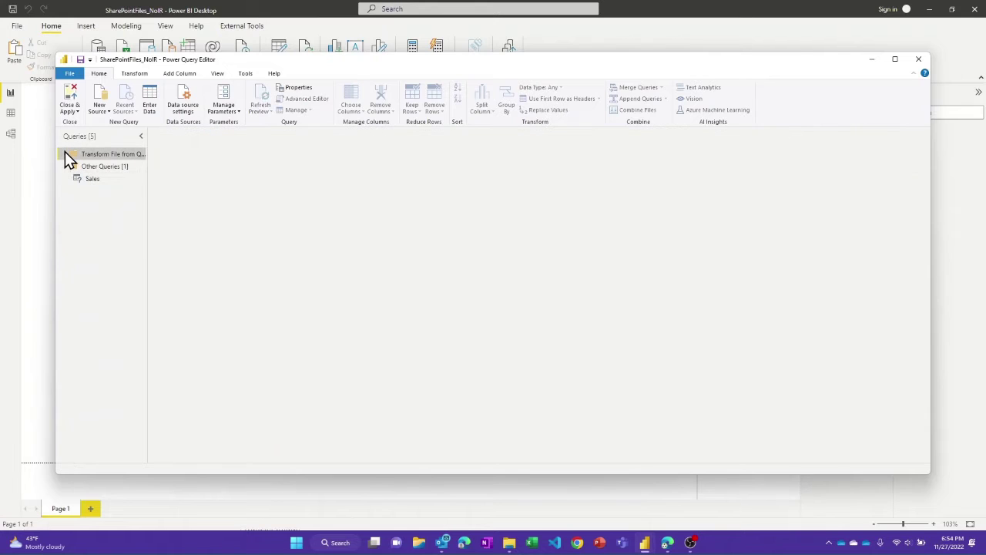
left_click(93, 179)
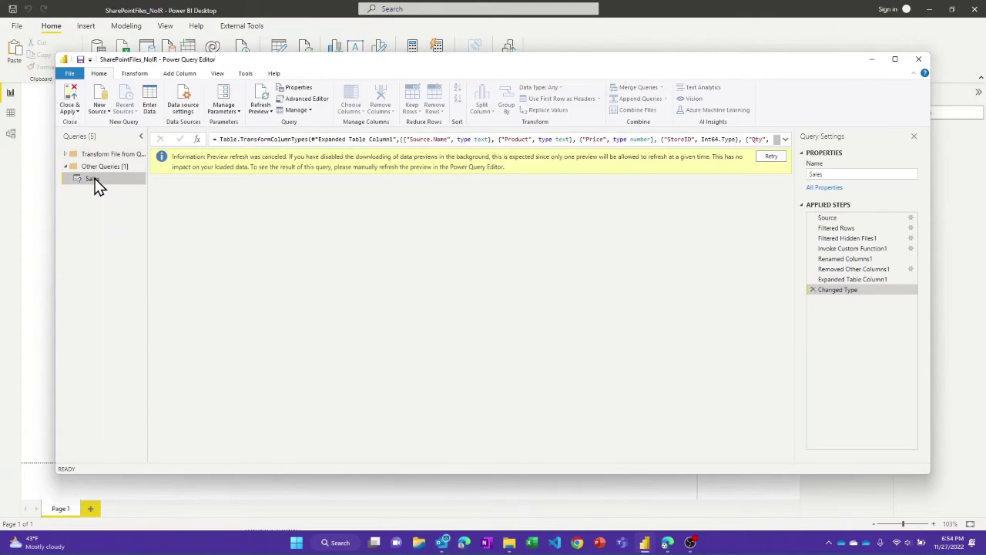
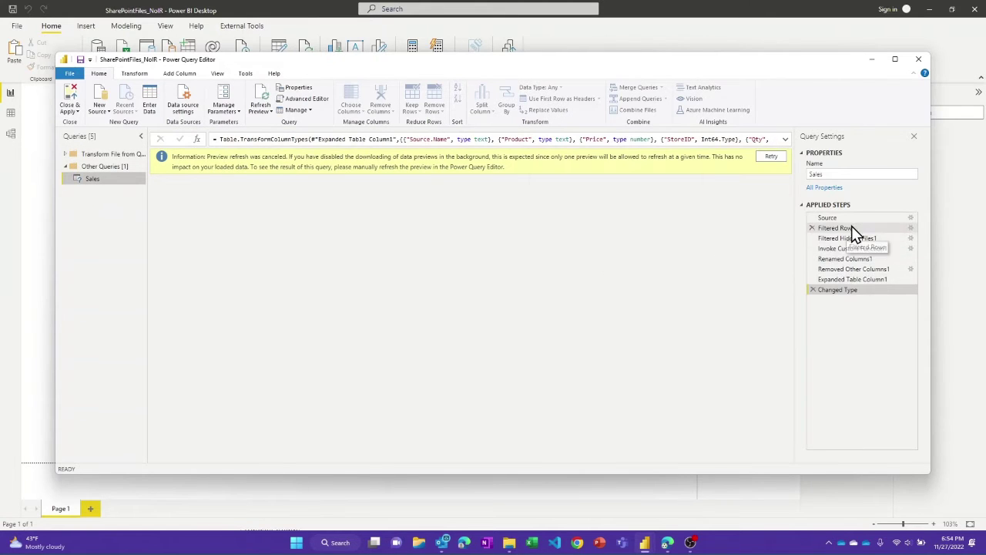
Delete the Filtered Hidden Files1 step from the Sales query, keeping Filtered Rows as the selected step.
left_click(854, 220)
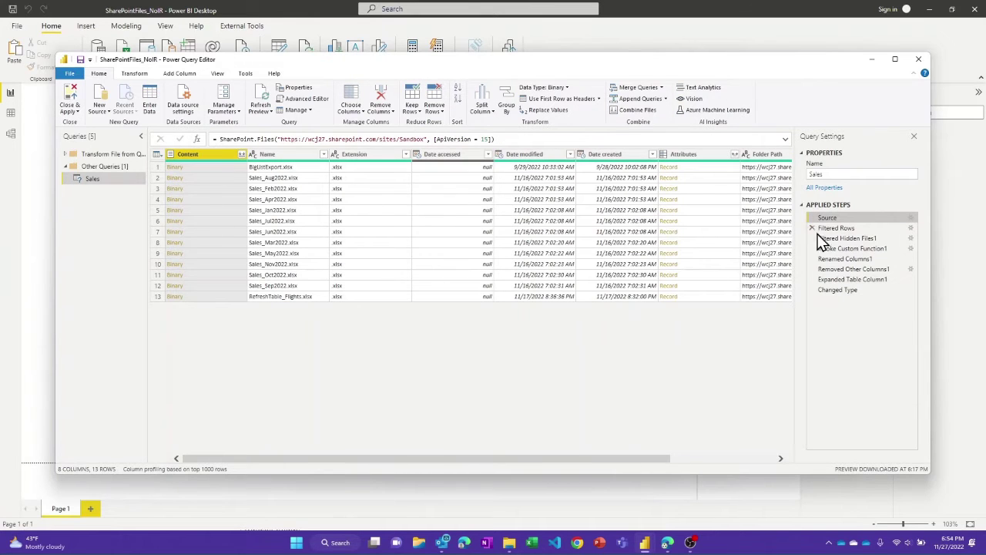
left_click(846, 229)
left_click(817, 239)
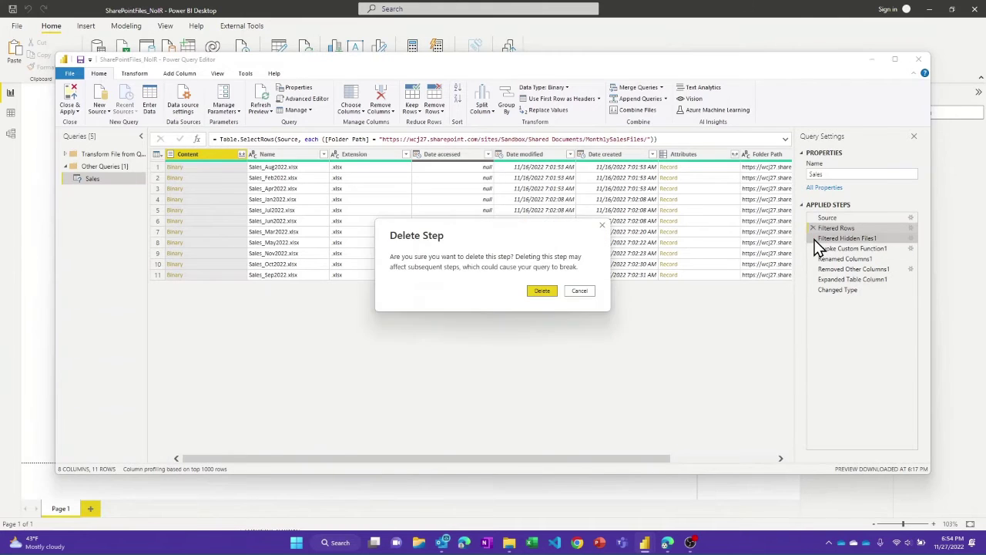
left_click(543, 292)
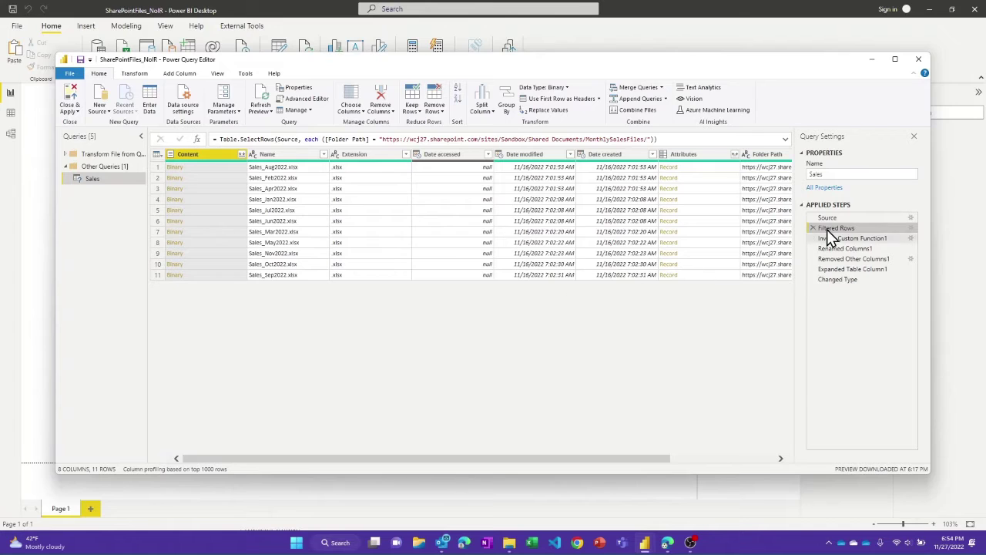
left_click_drag(826, 229, 832, 235)
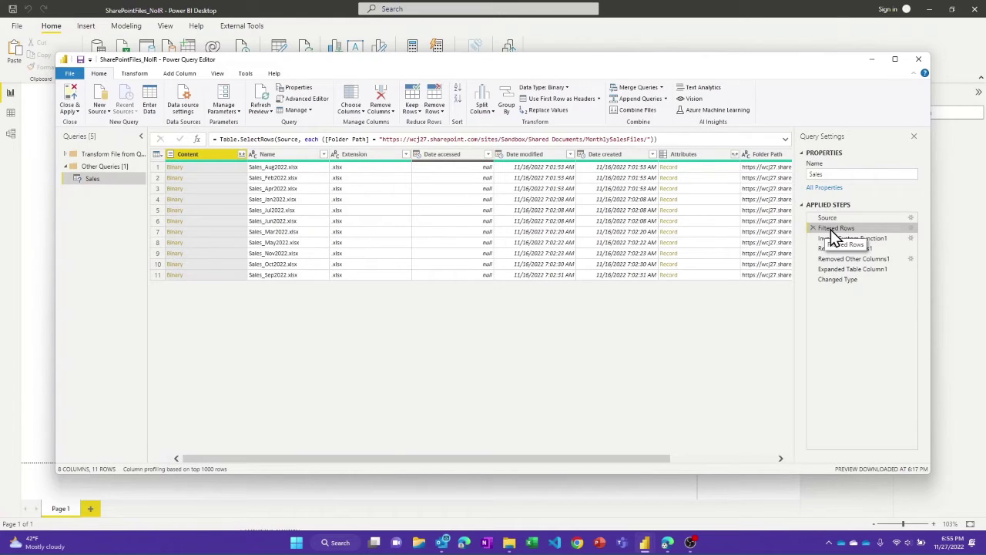
left_click_drag(831, 230, 802, 295)
Add a parameter named RangeStart with type Date/Time and current value 1/1/2022.
left_click(232, 114)
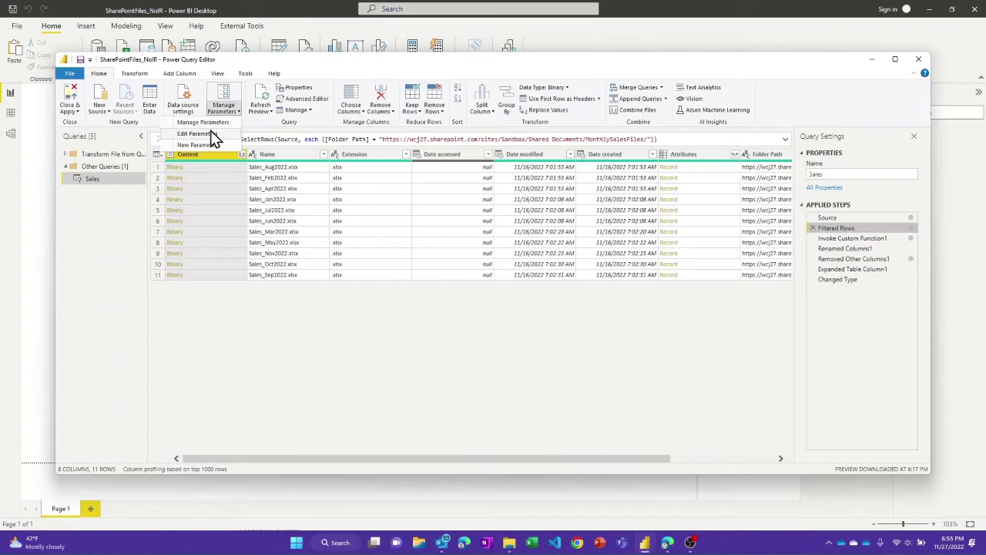
left_click(213, 121)
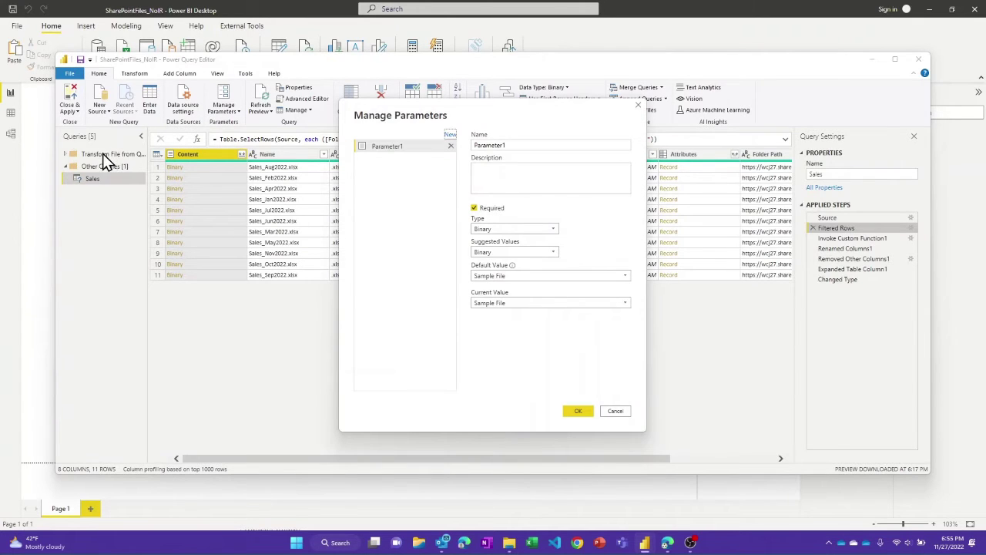
left_click(449, 134)
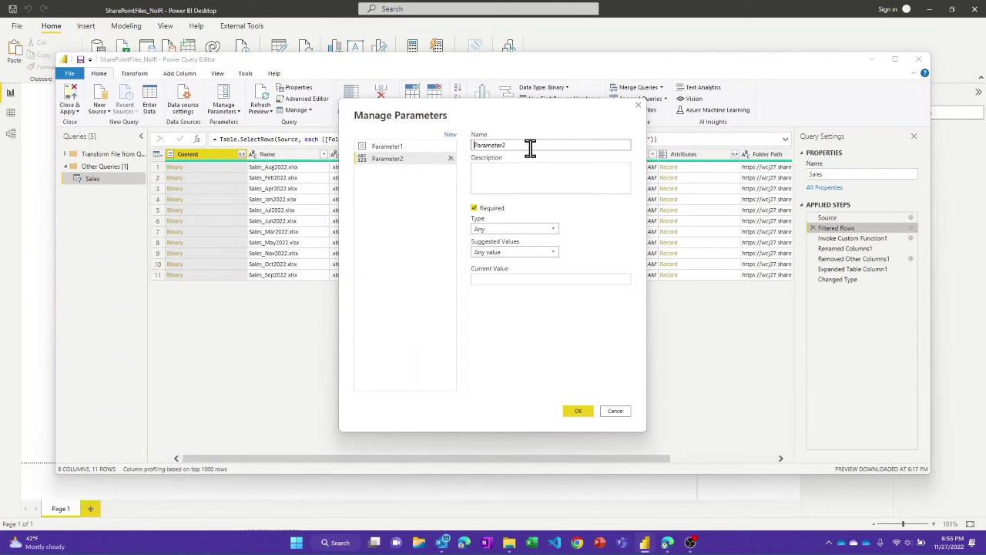
left_click_drag(525, 145, 474, 145)
left_click(517, 232)
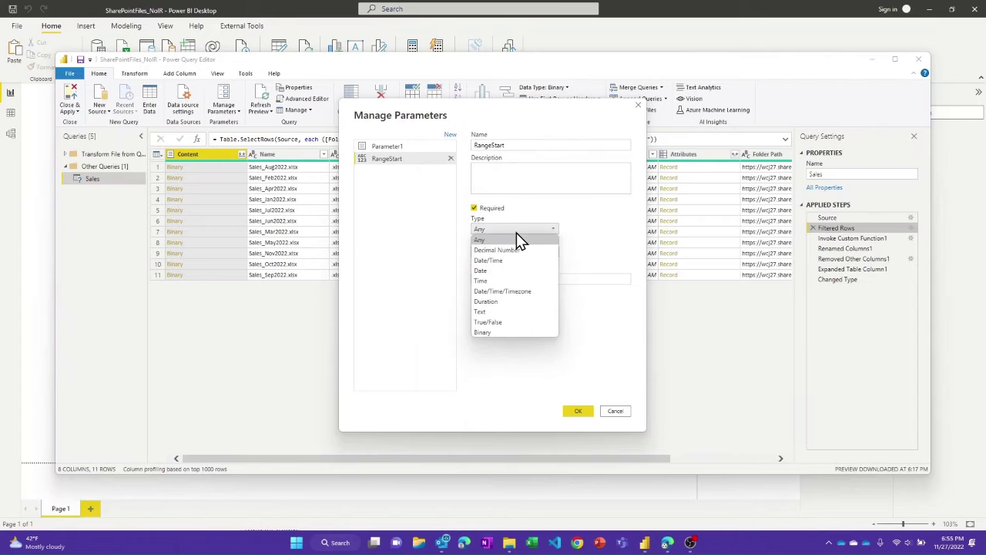
left_click(494, 265)
left_click(496, 279)
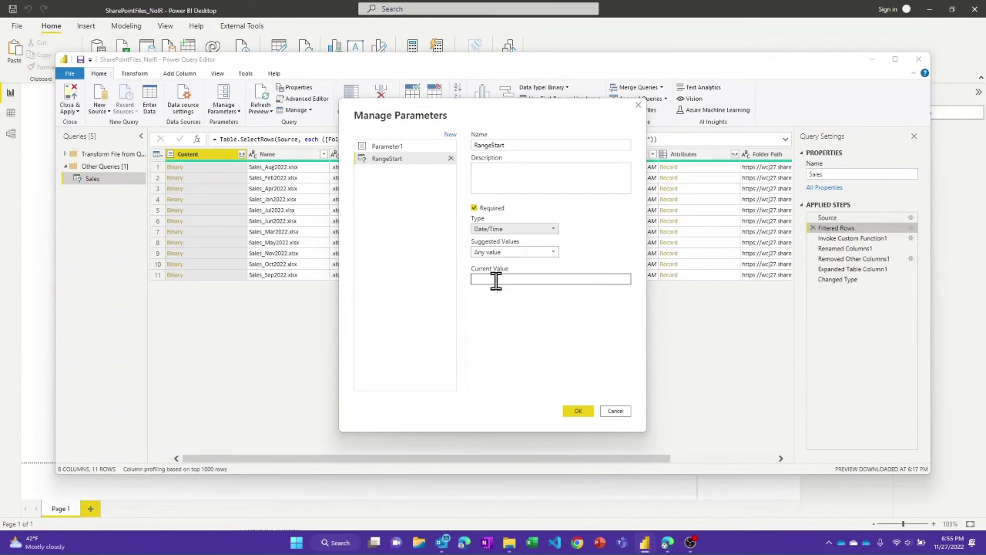
type("1/1/20")
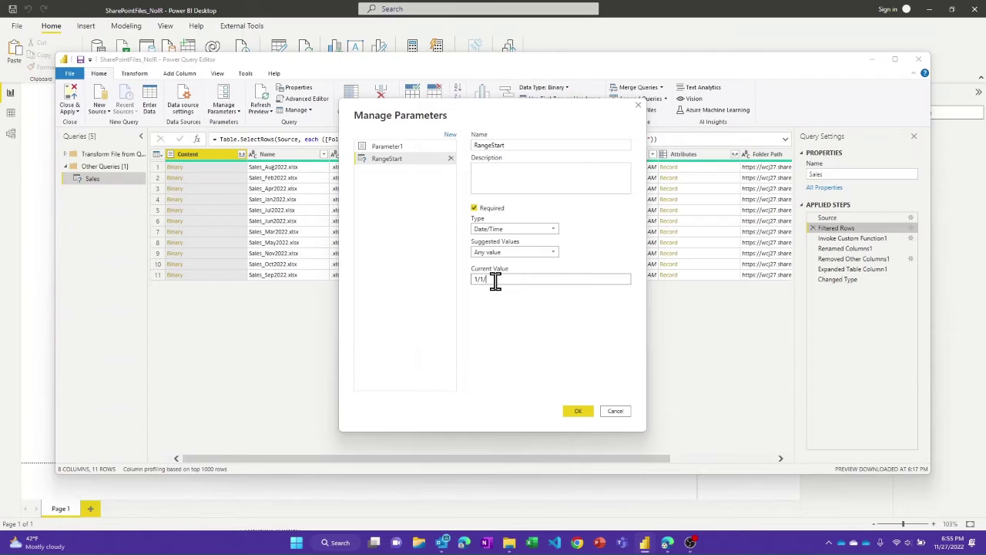
type("22")
Add a parameter named RangeEnd with type Date/Time and current value 2/1/2022, and save the parameters.
left_click(447, 135)
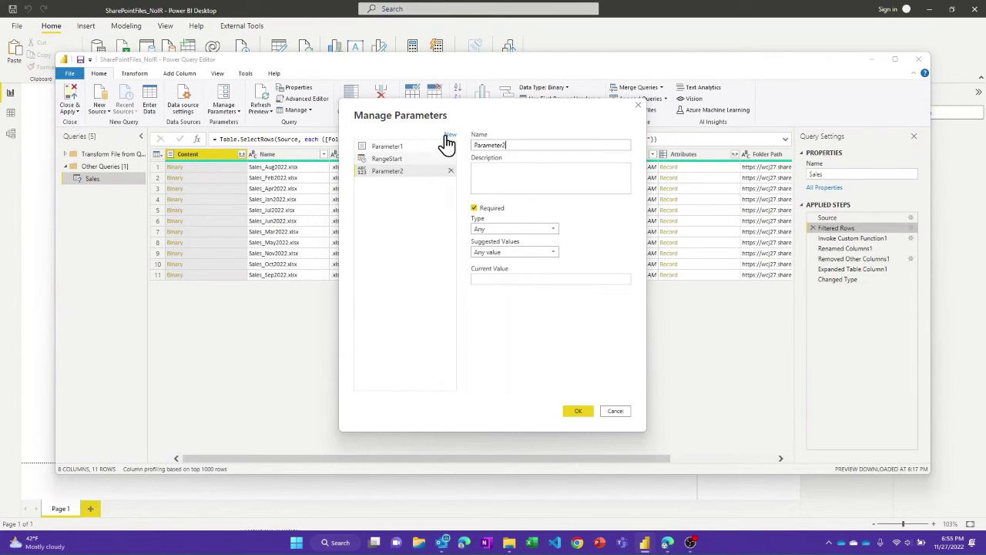
double_click(497, 145)
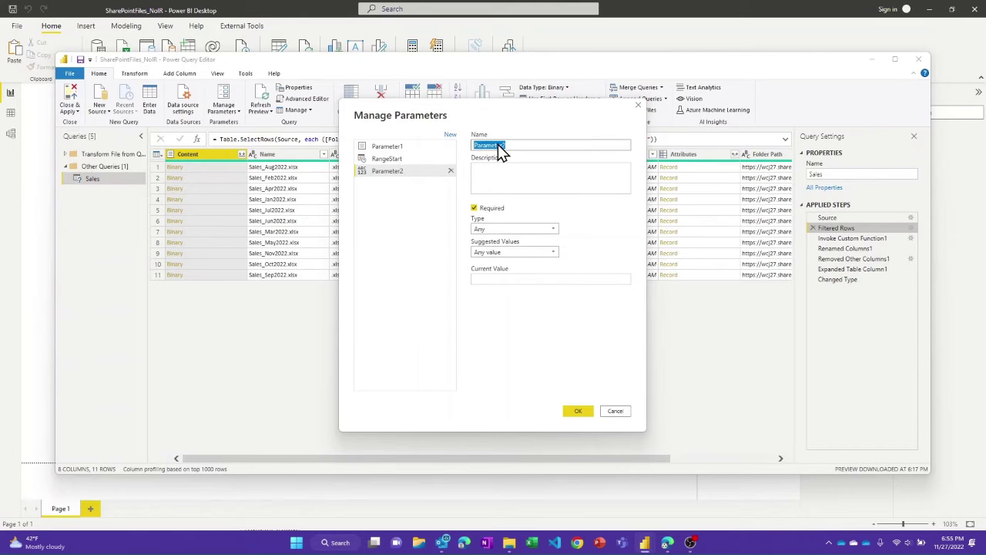
type("RangeEnd")
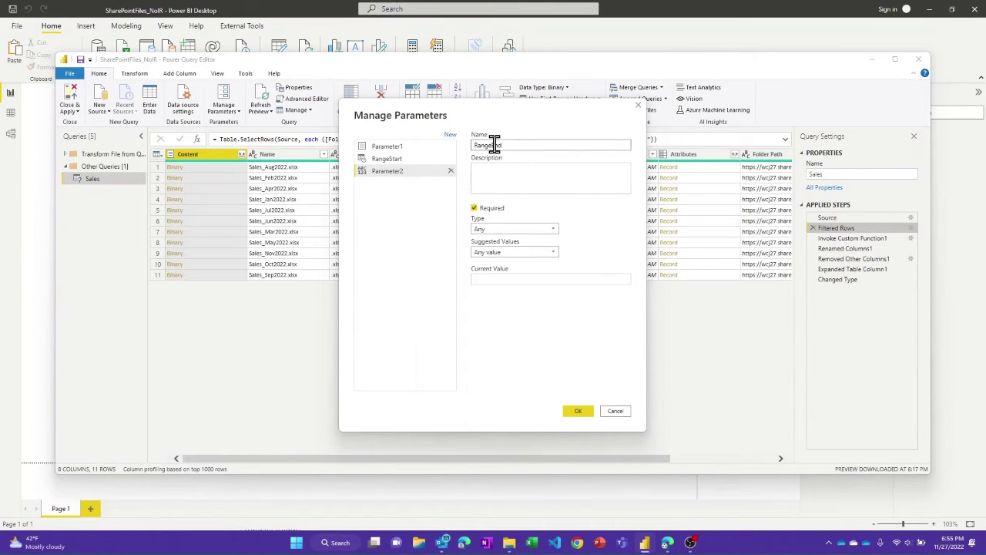
left_click(503, 228)
left_click(499, 271)
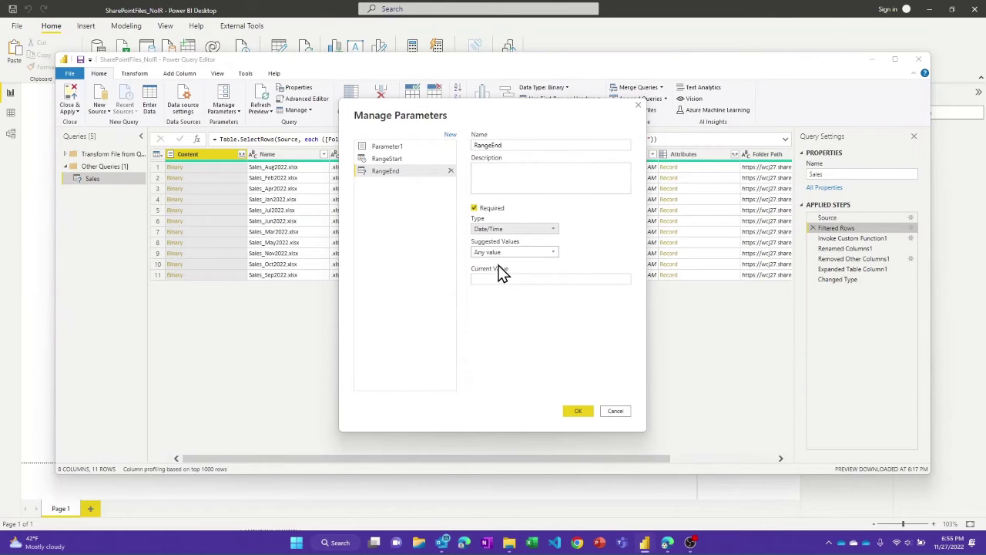
left_click(494, 278)
type("2")
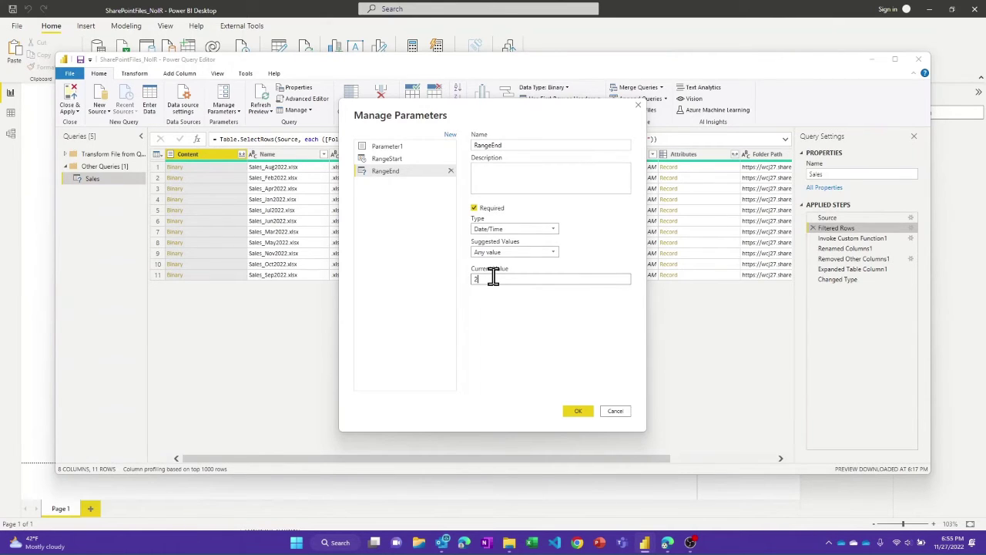
type("/1/2022")
left_click(578, 413)
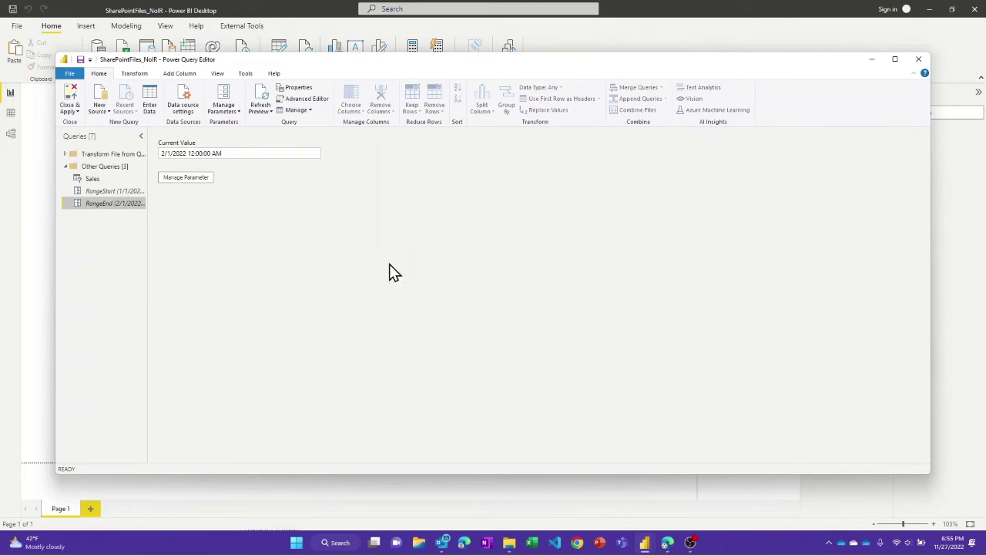
In the Sales query, insert a step after Filtered Rows that keeps only the Name and Content columns.
left_click(89, 178)
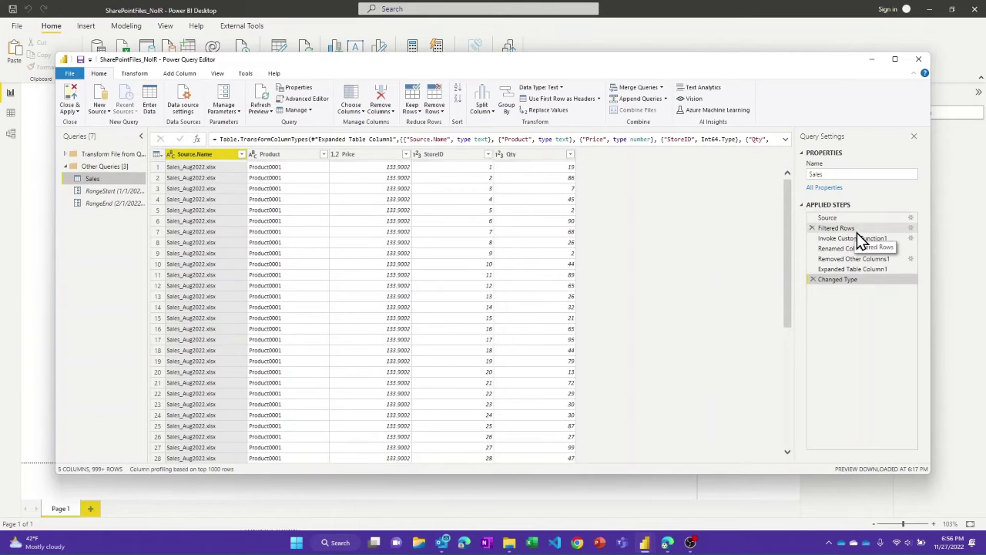
left_click(857, 231)
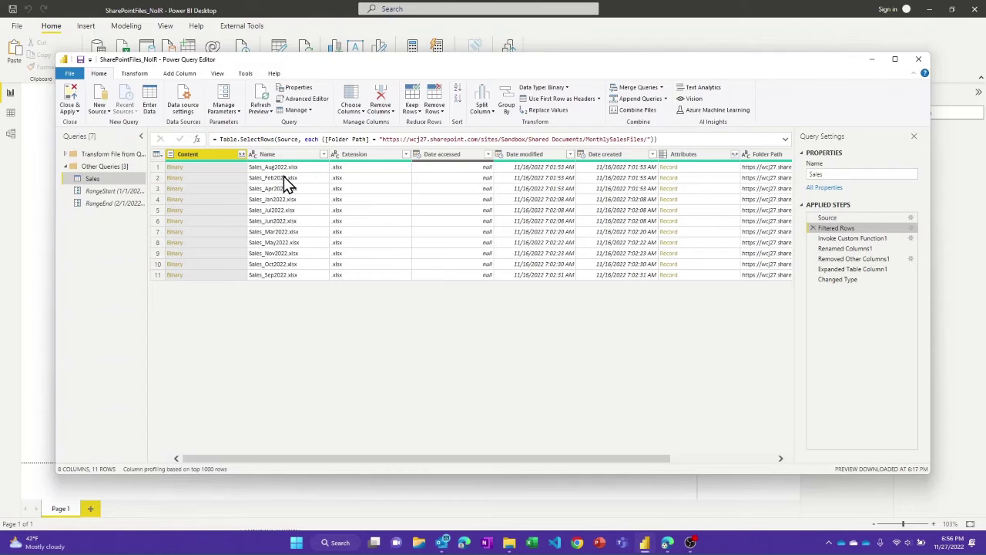
left_click(285, 156)
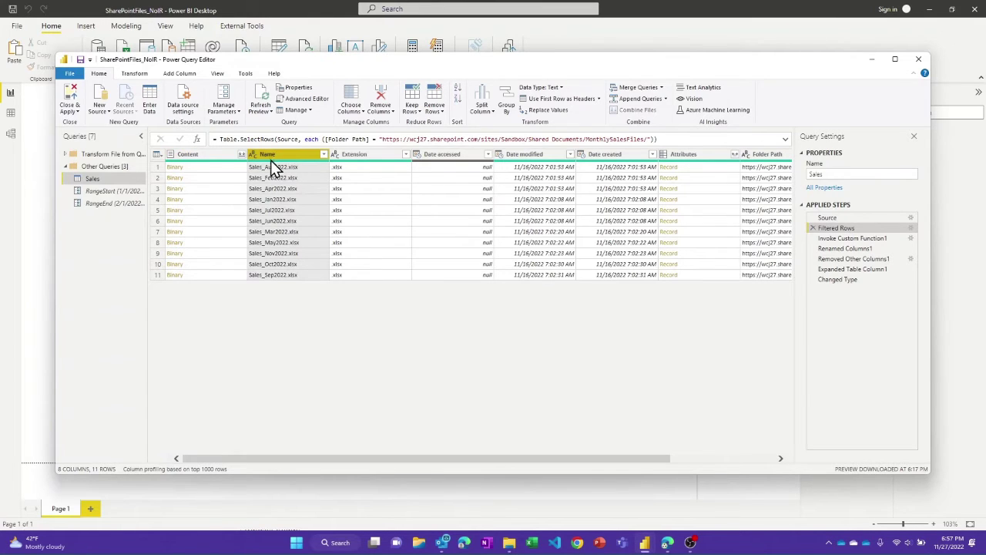
left_click(202, 156, "ctrl")
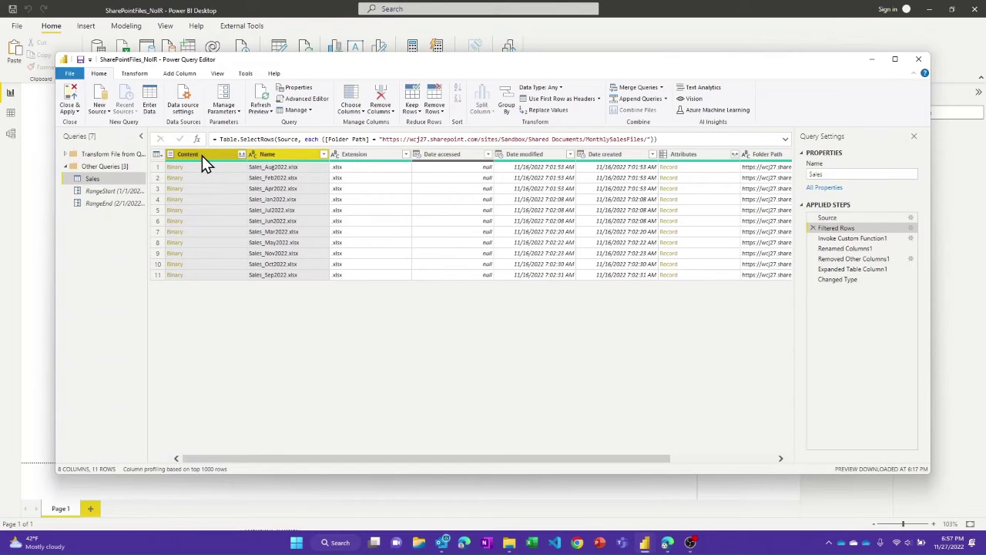
right_click(202, 156)
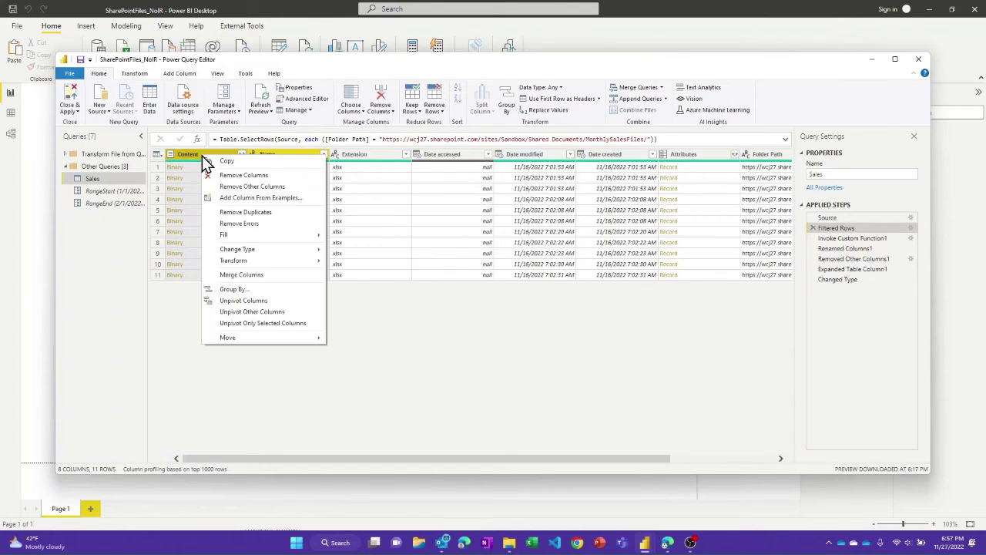
left_click(235, 186)
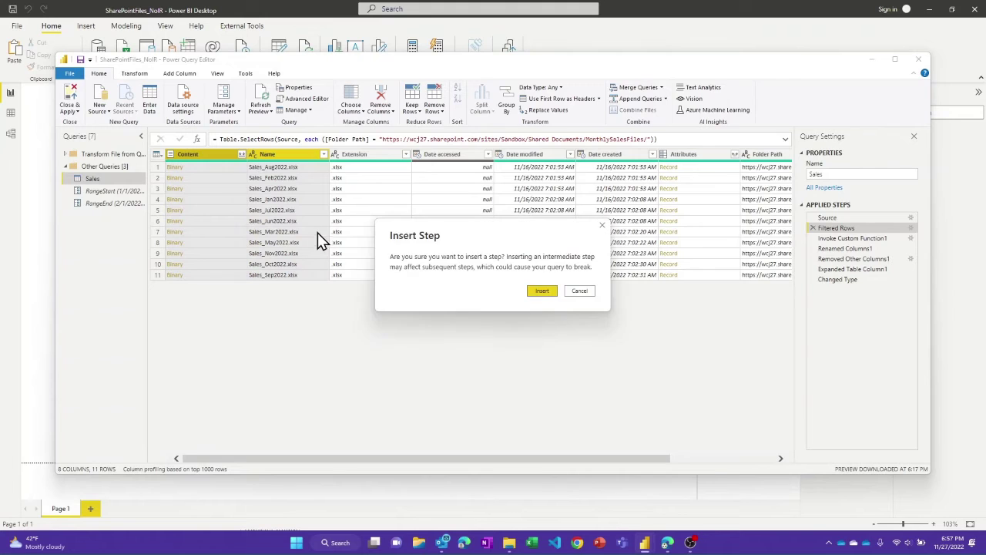
left_click(541, 291)
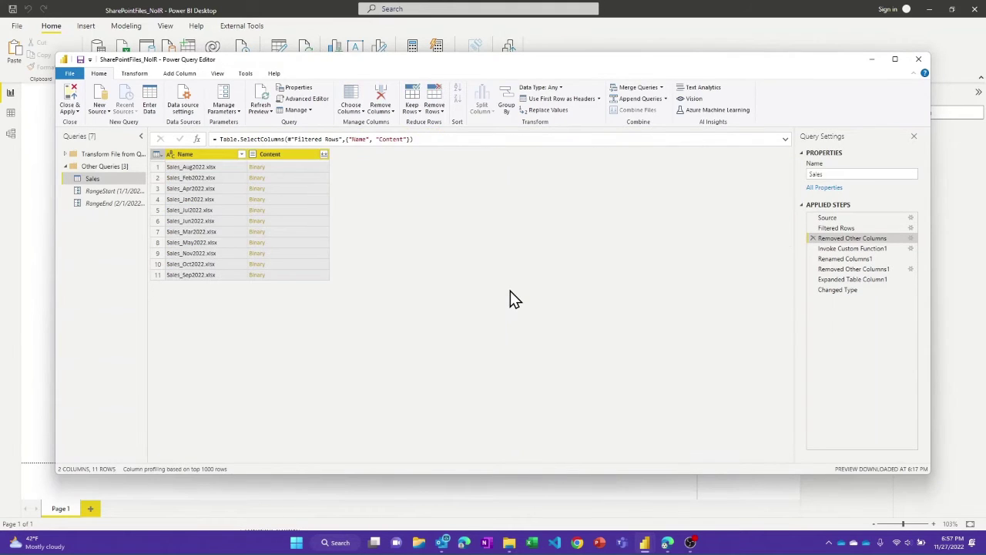
Extract the text between the delimiters "_" and ".xlsx" in the Name column, inserting it as an intermediate step.
left_click(205, 156)
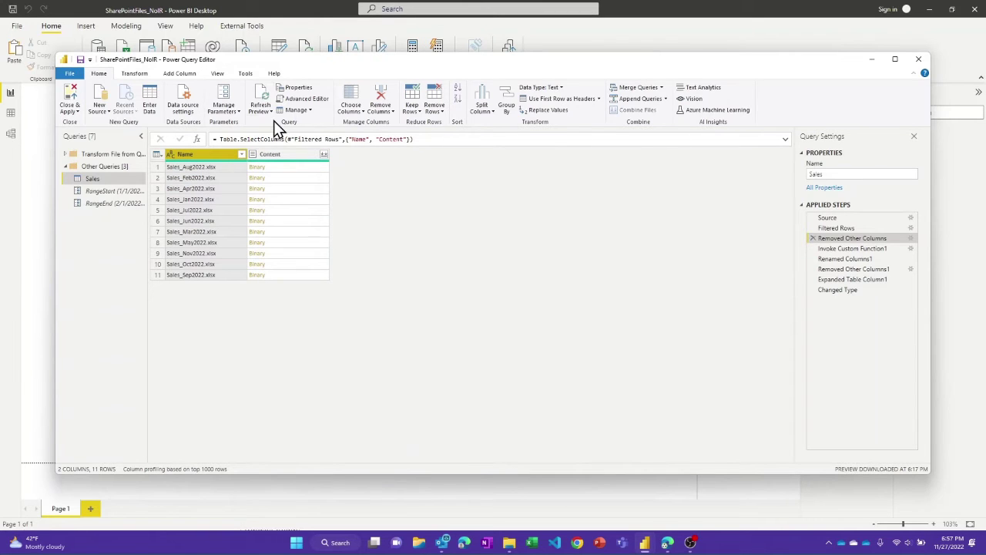
left_click(139, 75)
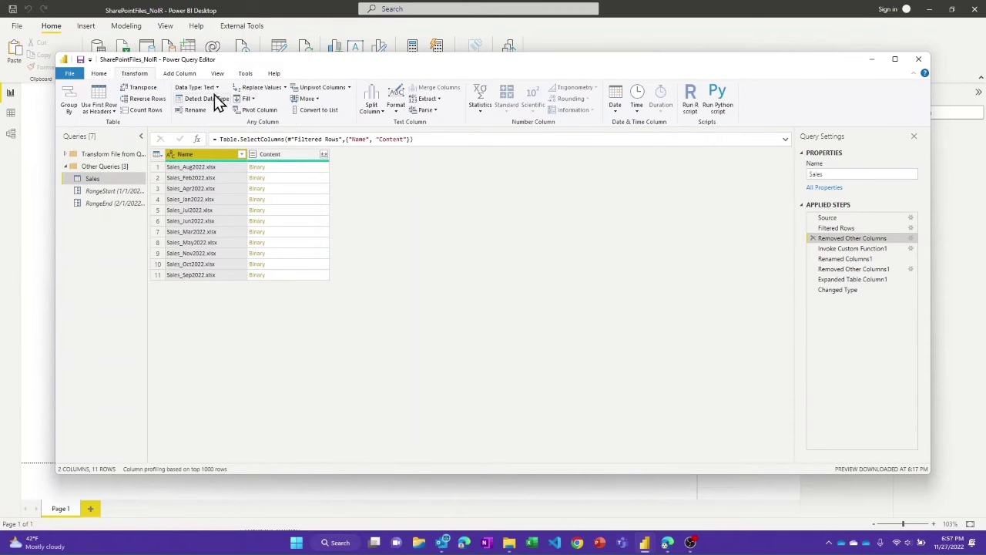
left_click(426, 100)
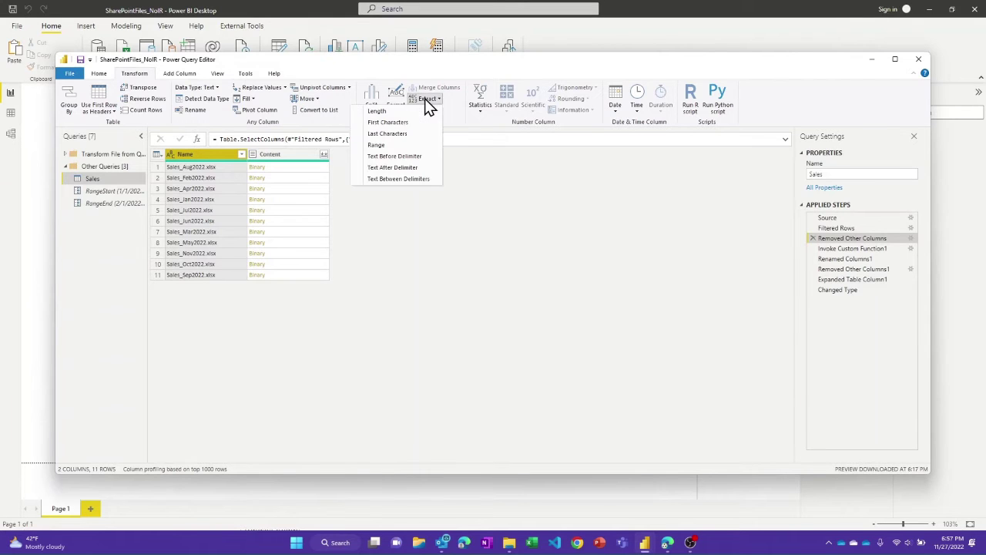
left_click(401, 179)
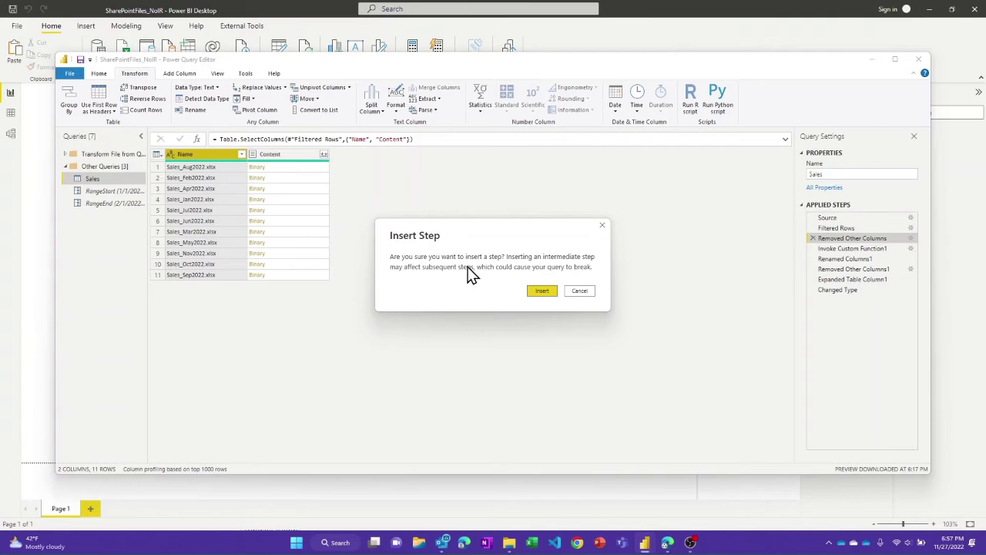
left_click(540, 290)
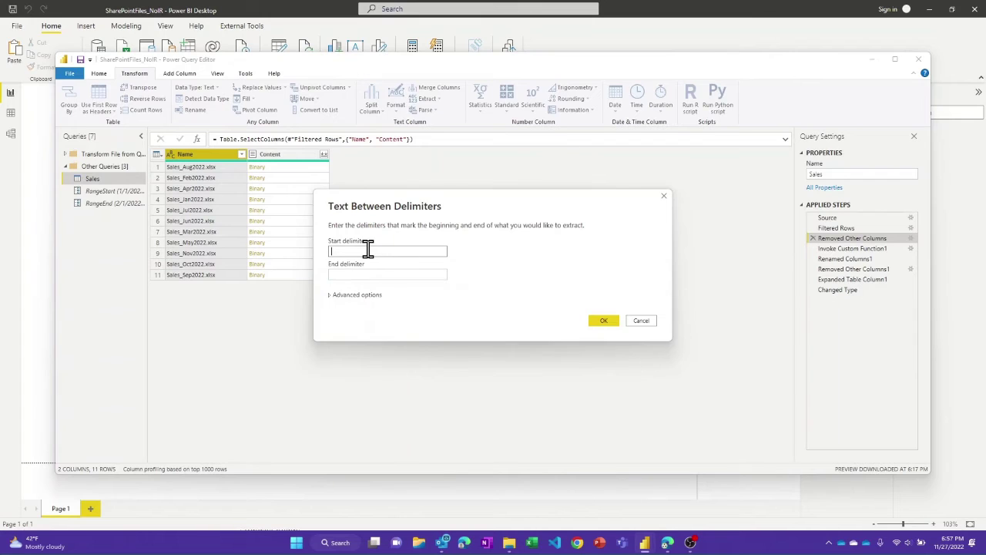
type(".xlsx")
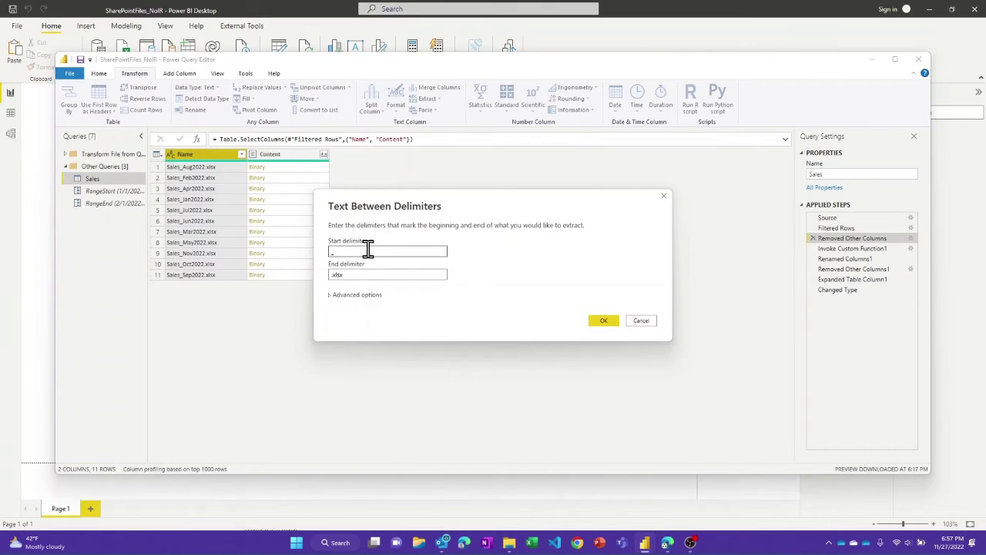
left_click(604, 321)
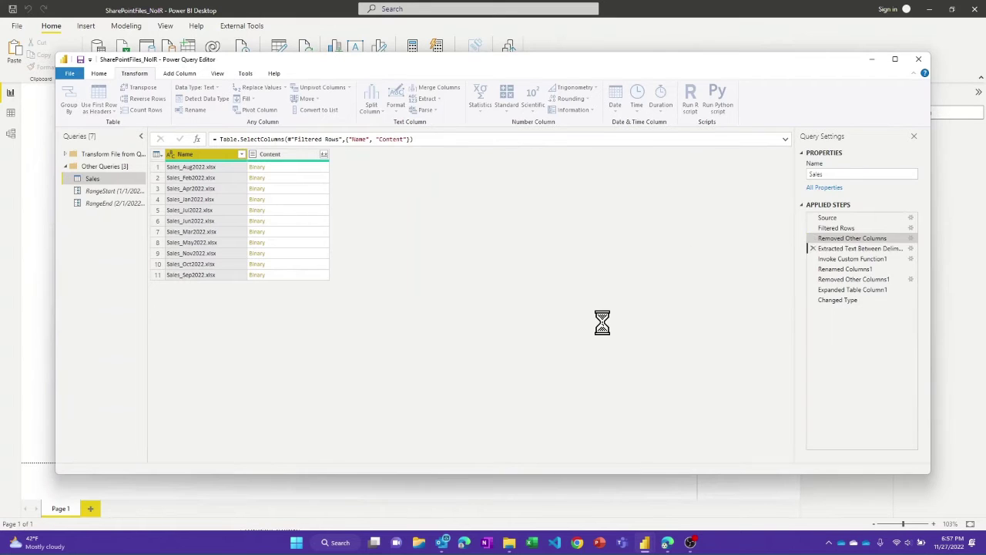
Change the Name column's data type to Date and rename the column FileDate, inserting both as intermediate steps.
left_click(171, 155)
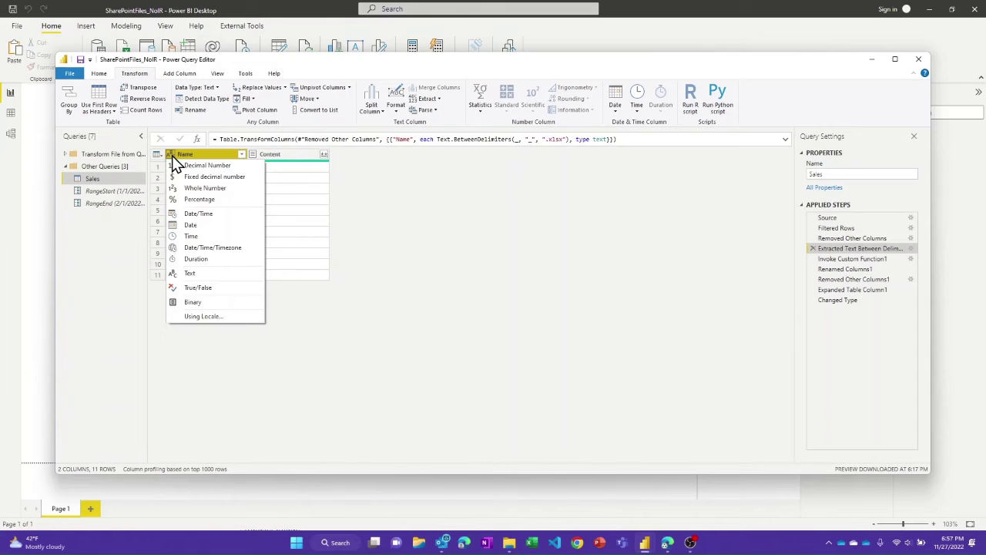
left_click(195, 225)
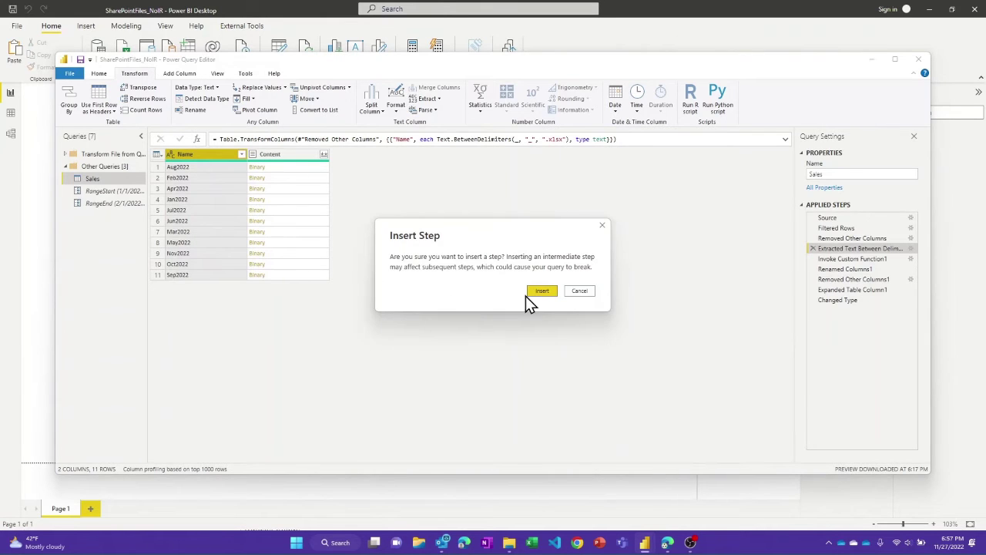
left_click(540, 293)
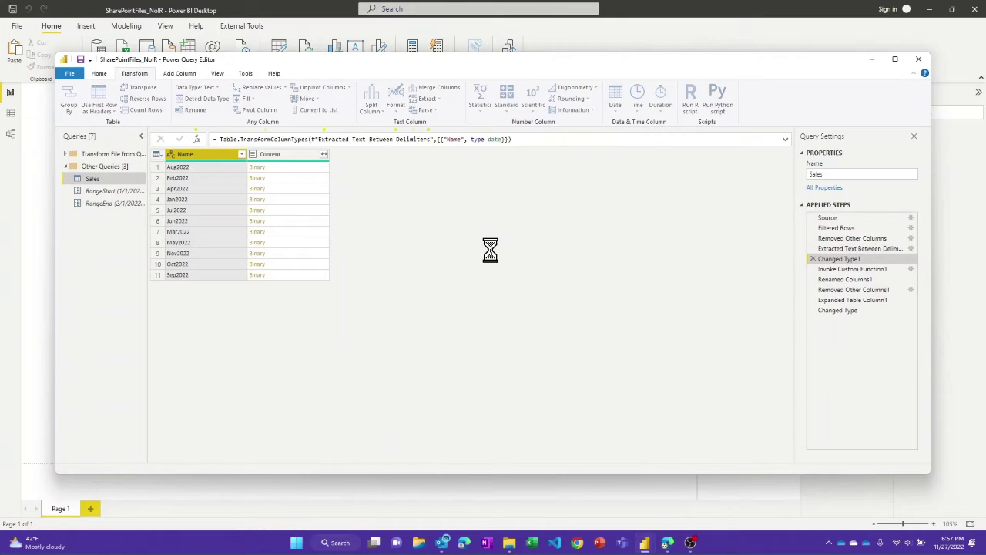
double_click(193, 154)
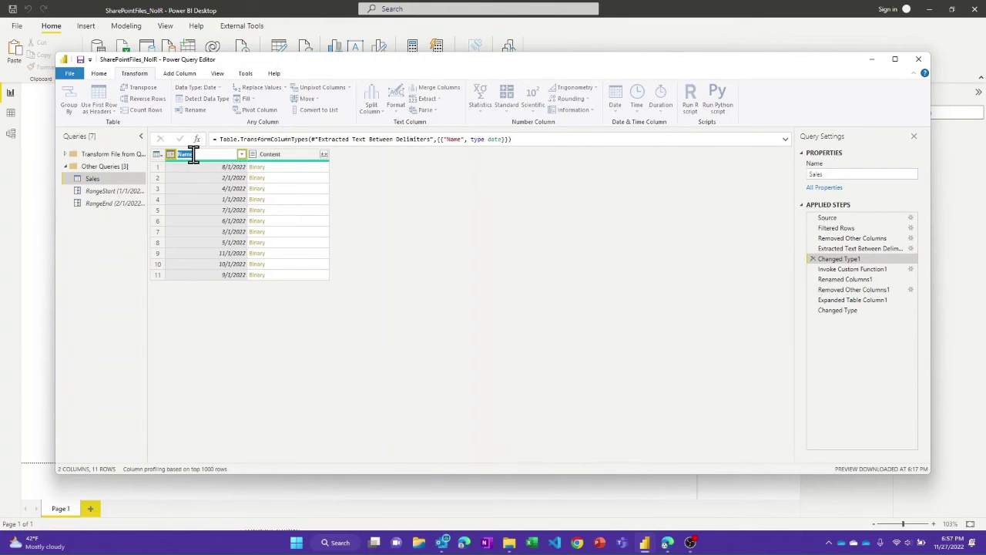
type("FileDat")
left_click(403, 228)
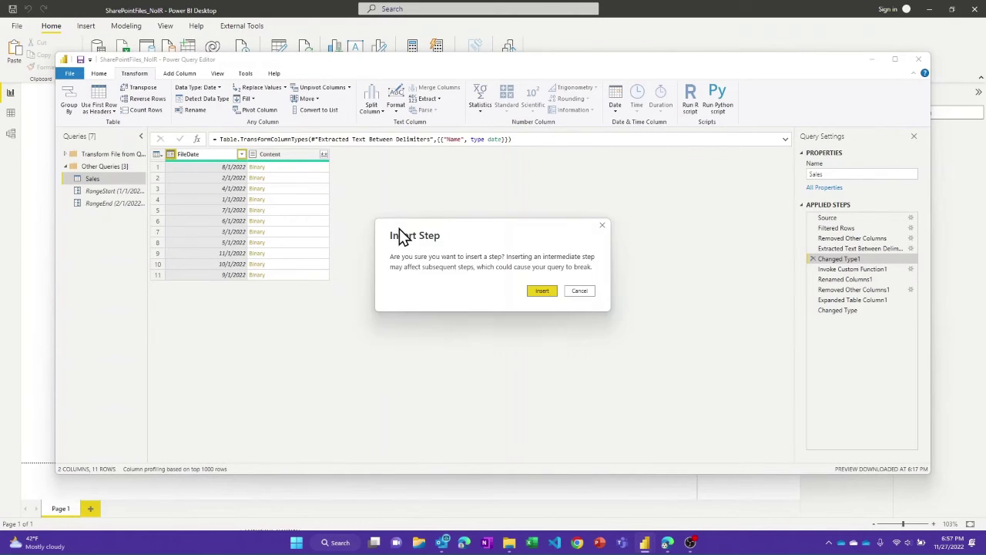
left_click(543, 292)
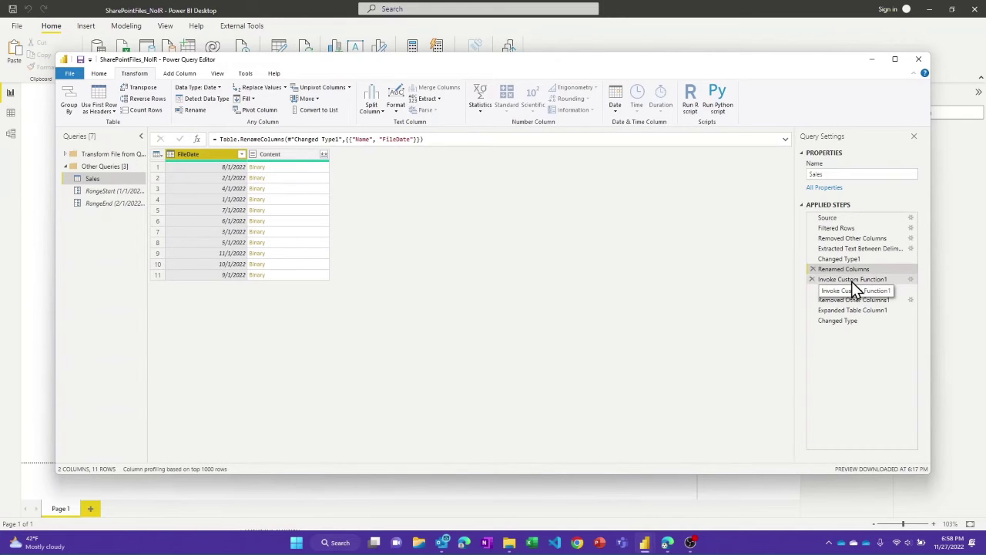
Insert a filter on FileDate that keeps rows after or equal to 1/1/2022 and before 2/1/2022.
left_click(242, 155)
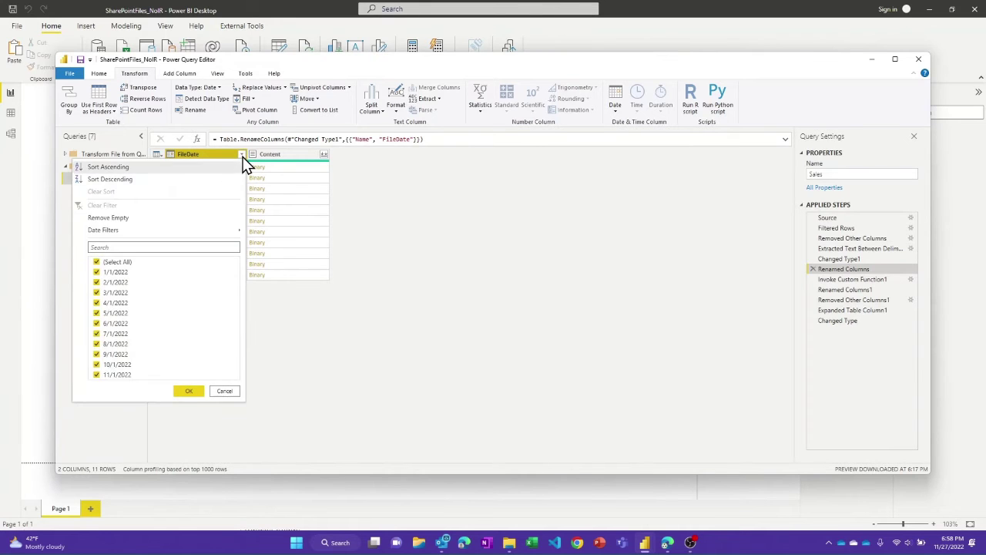
mouse_move(171, 233)
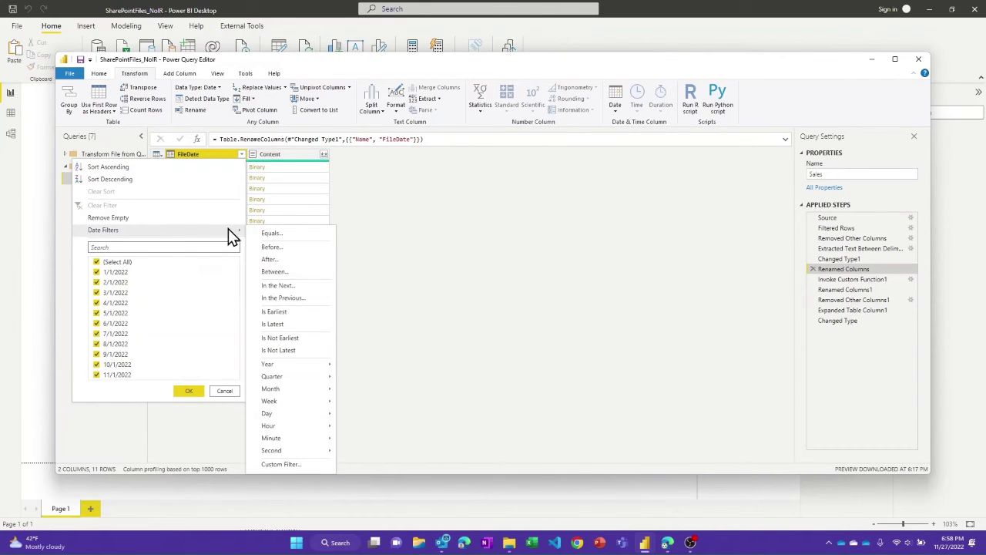
left_click(287, 273)
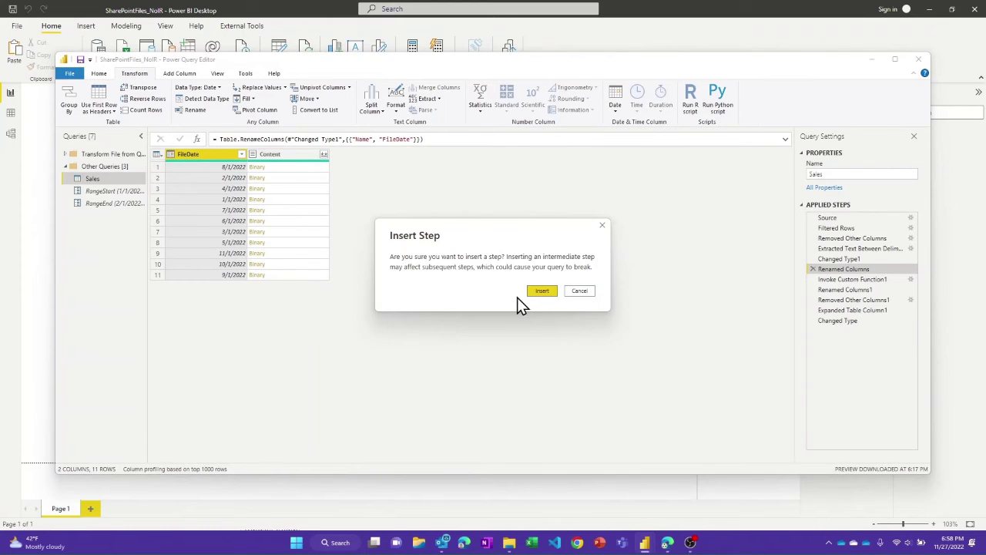
left_click(542, 292)
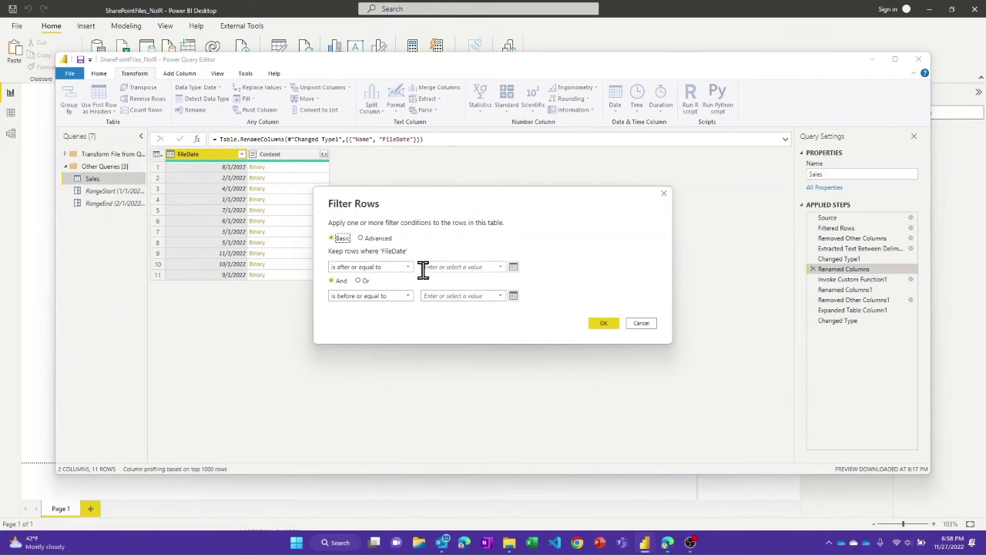
left_click(501, 268)
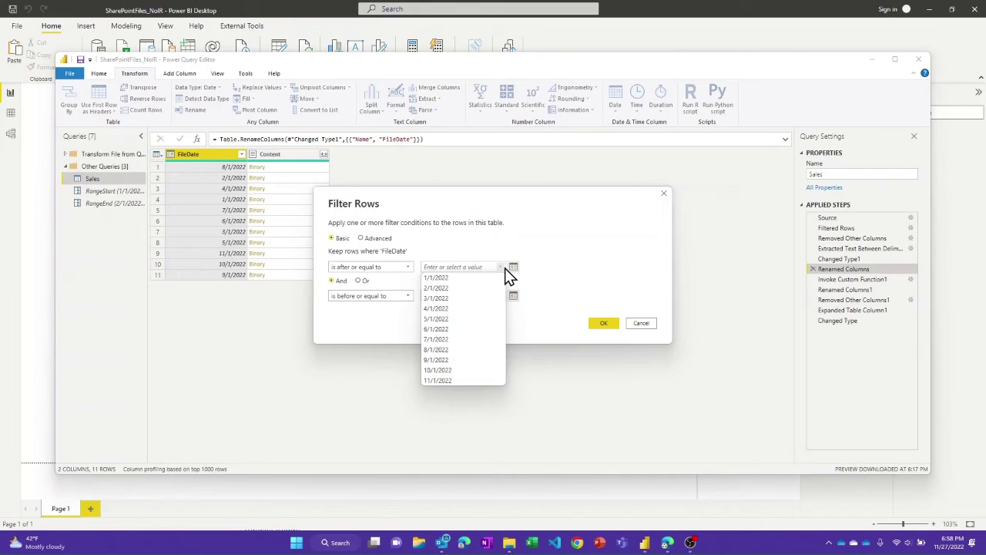
left_click(458, 279)
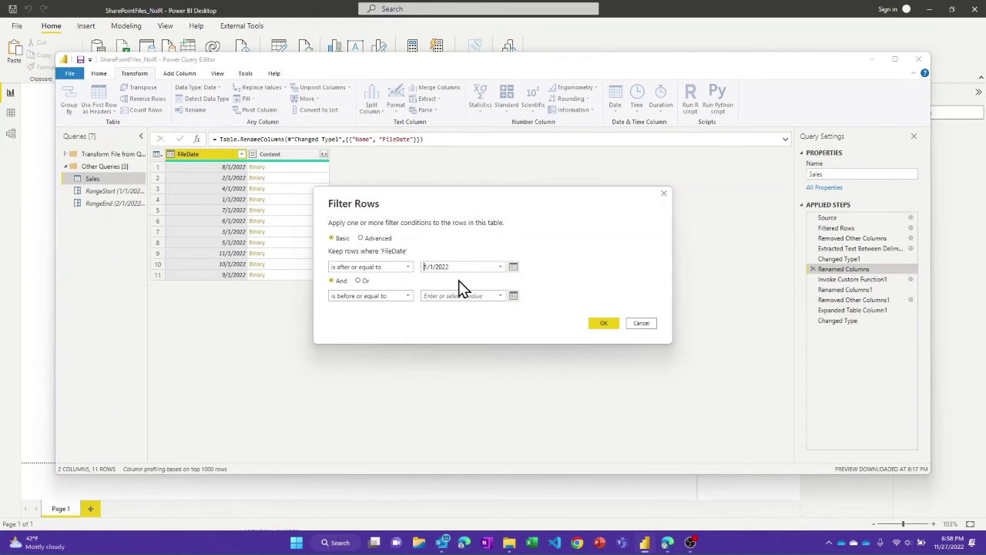
left_click(398, 296)
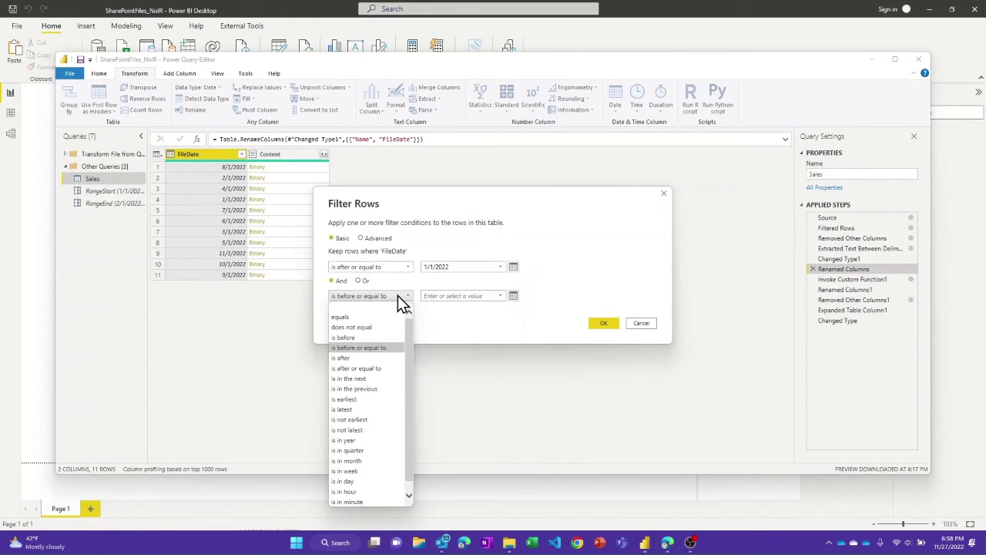
left_click(373, 337)
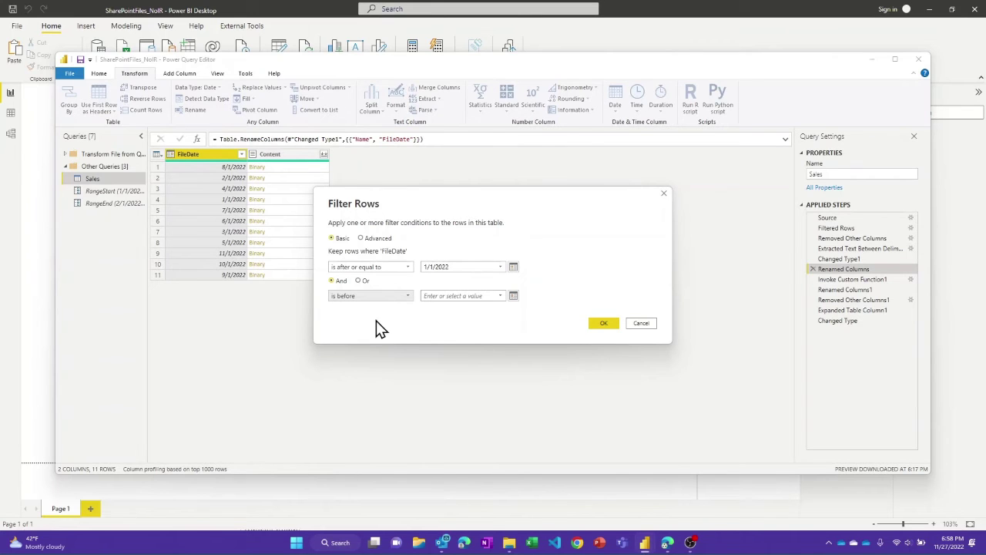
left_click(467, 297)
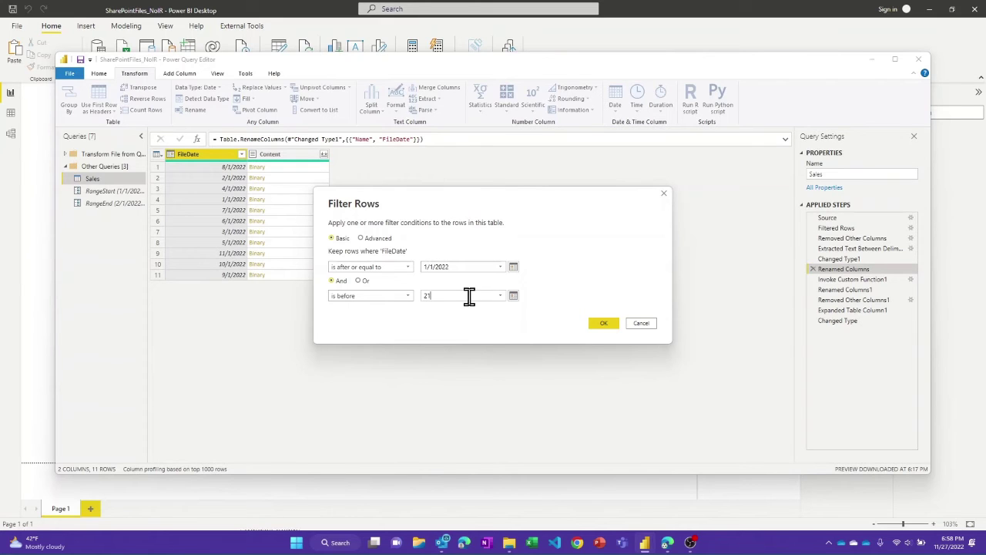
key("BackSpace")
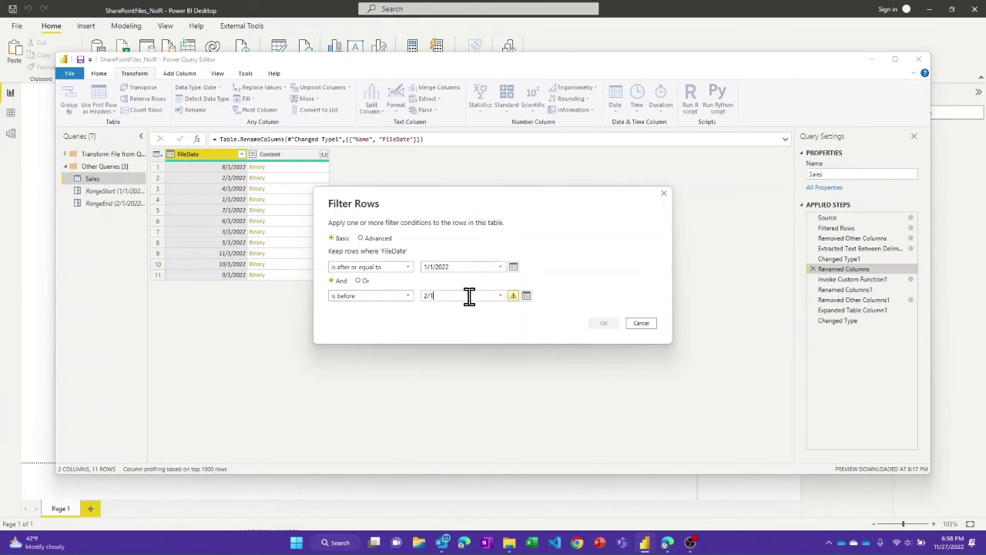
type("2/1/2022")
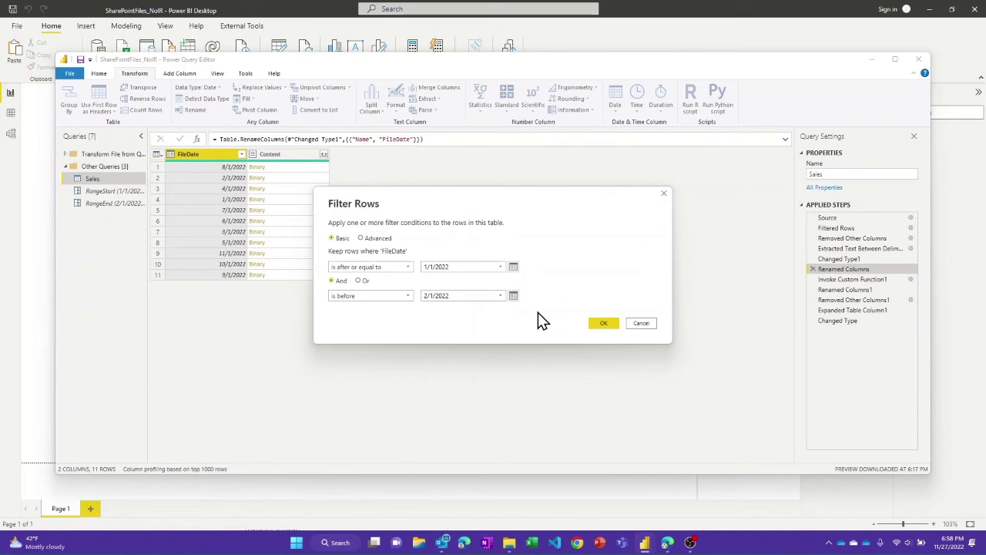
left_click(602, 323)
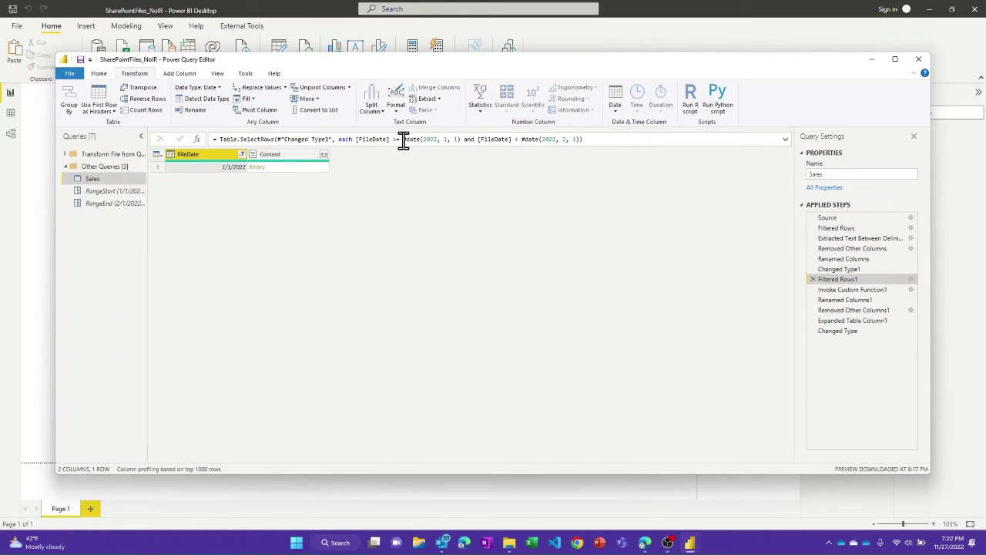
In the FileDate filter formula, replace the lower bound date with Date.From(RangeStart).
left_click_drag(402, 139, 462, 140)
type("Date.From")
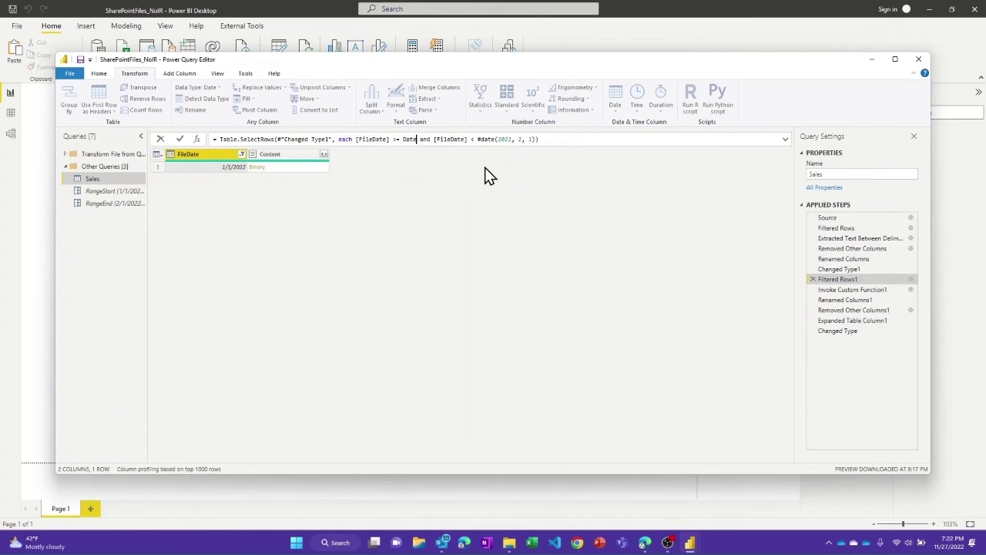
type("(Range")
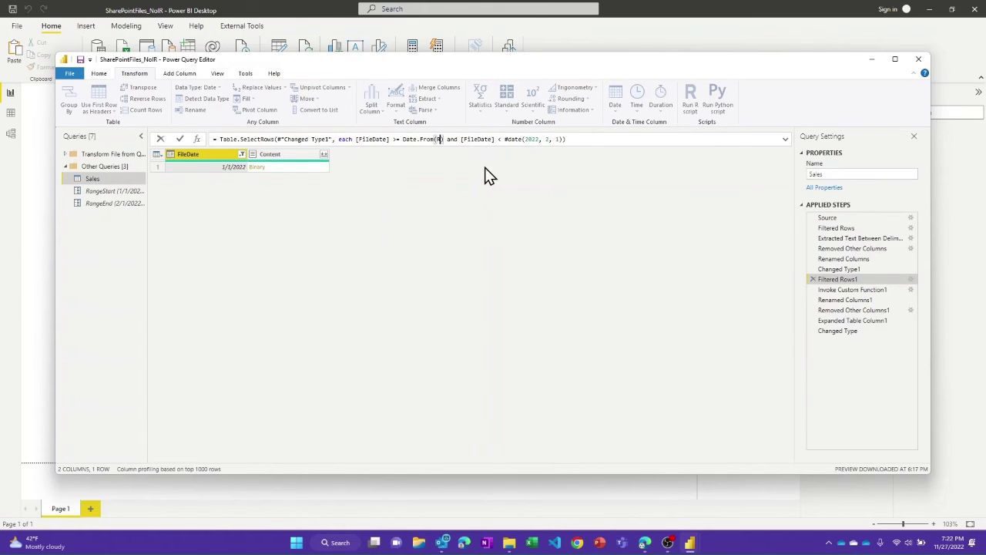
key("BackSpace")
key("BackSpace")
key("BackSpace")
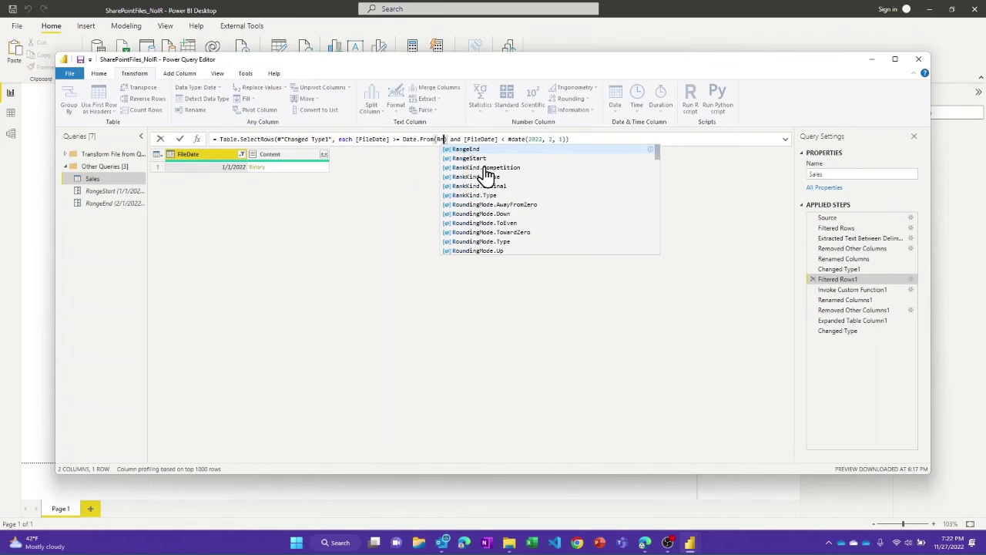
type("angeStart")
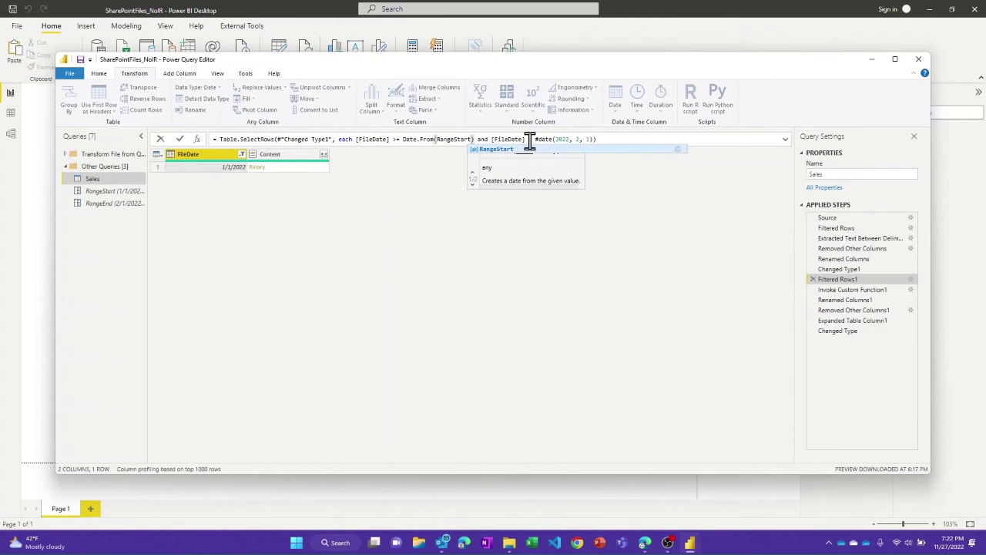
Replace the upper bound date in the FileDate filter formula with Date.From(RangeEnd) and commit the formula.
double_click(549, 139)
left_click_drag(557, 140, 591, 139)
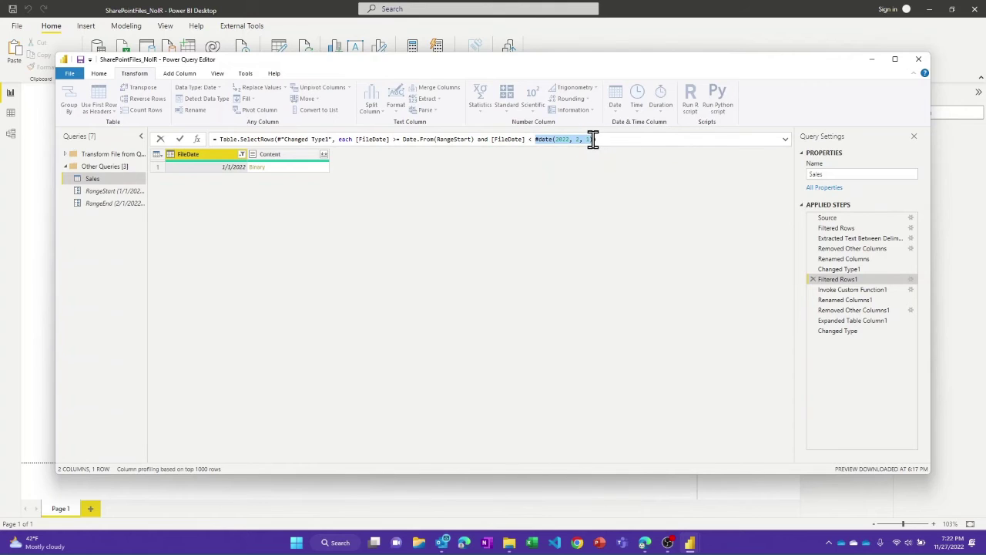
type("Date.From(")
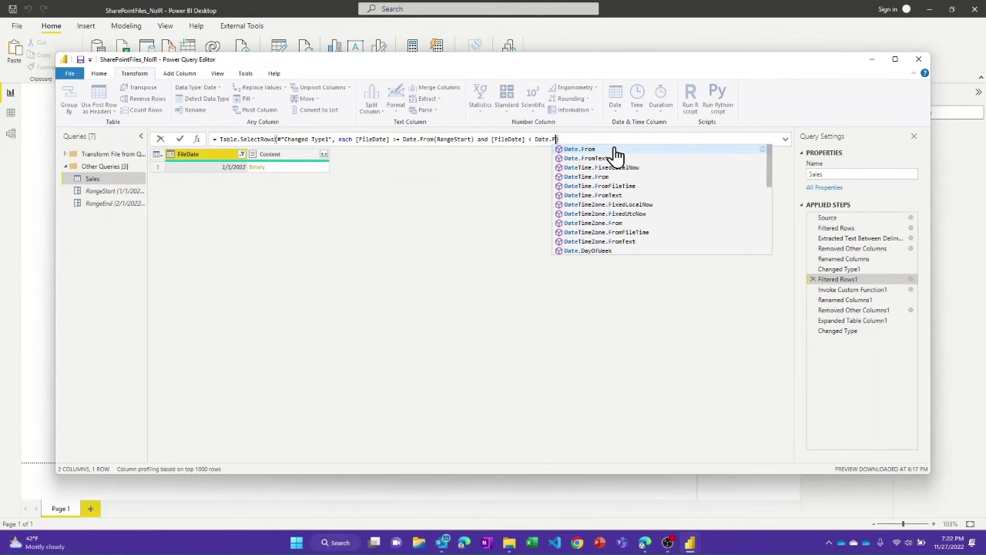
type("RangeEnd")
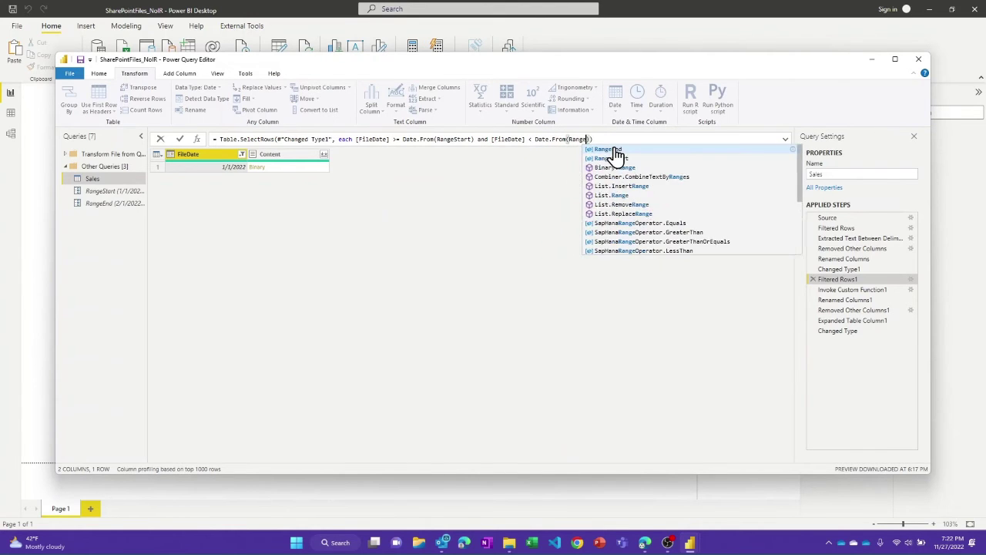
key("Return")
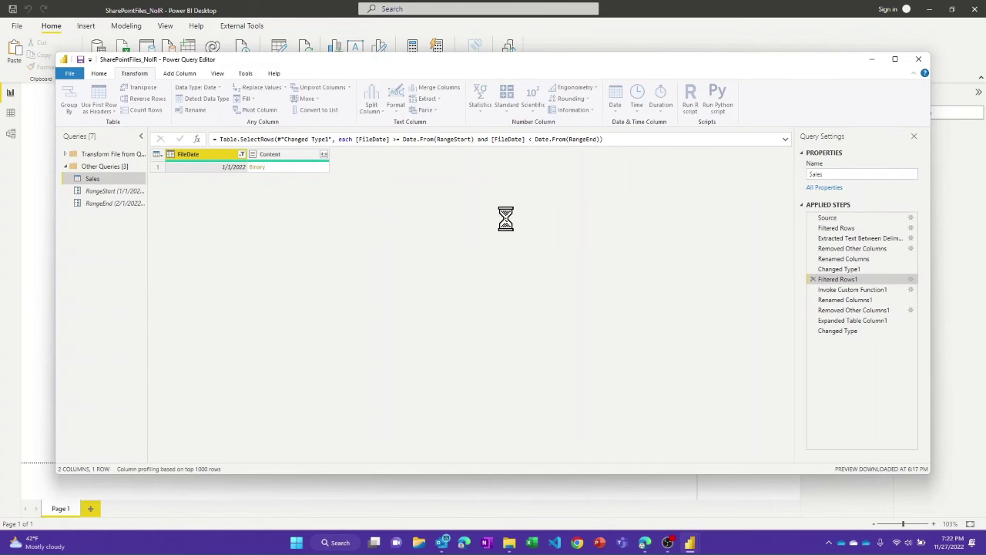
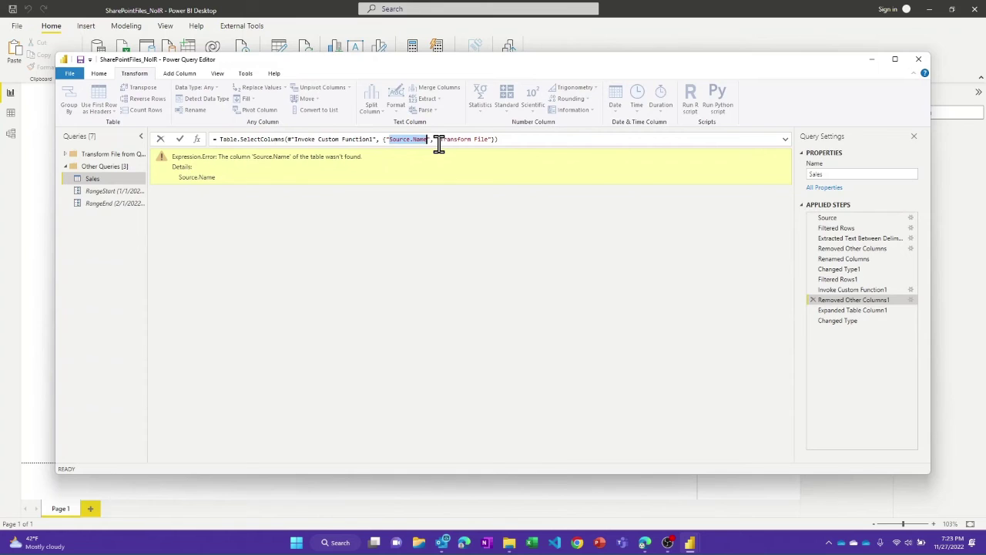
Replace Source.Name with FileDate in the Removed Other Columns1 formula and delete the Source.Name text conversion from the Changed Type formula.
type("FileDate")
key("Return")
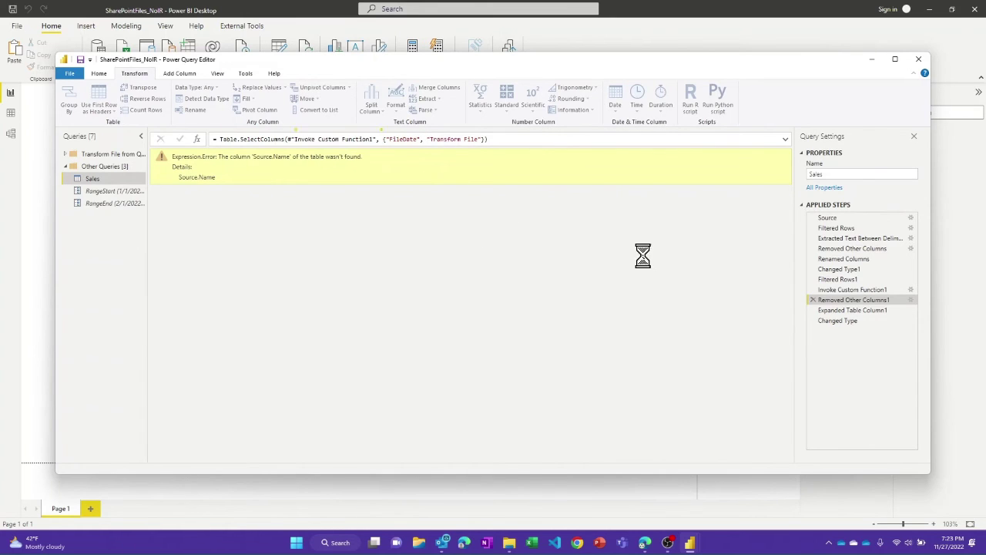
left_click(856, 313)
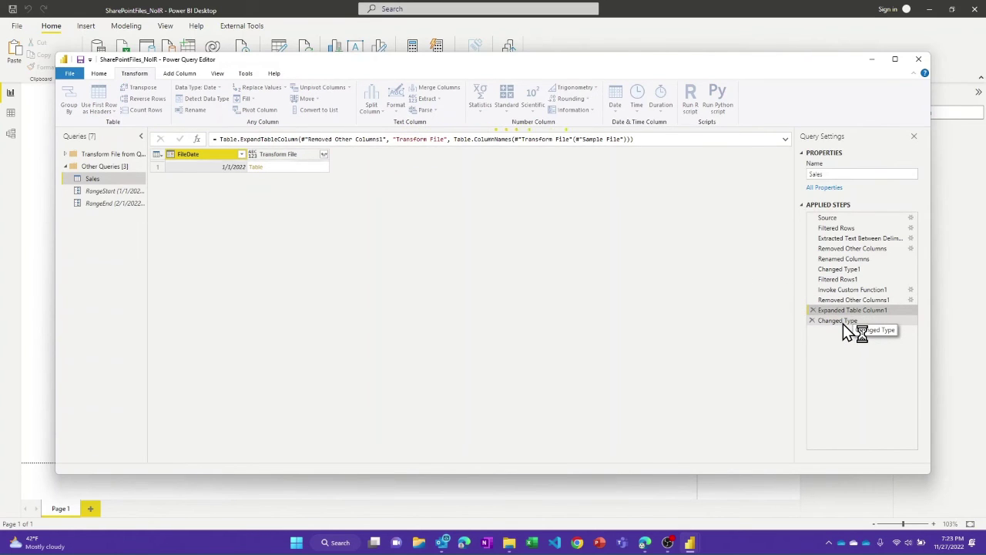
left_click(844, 322)
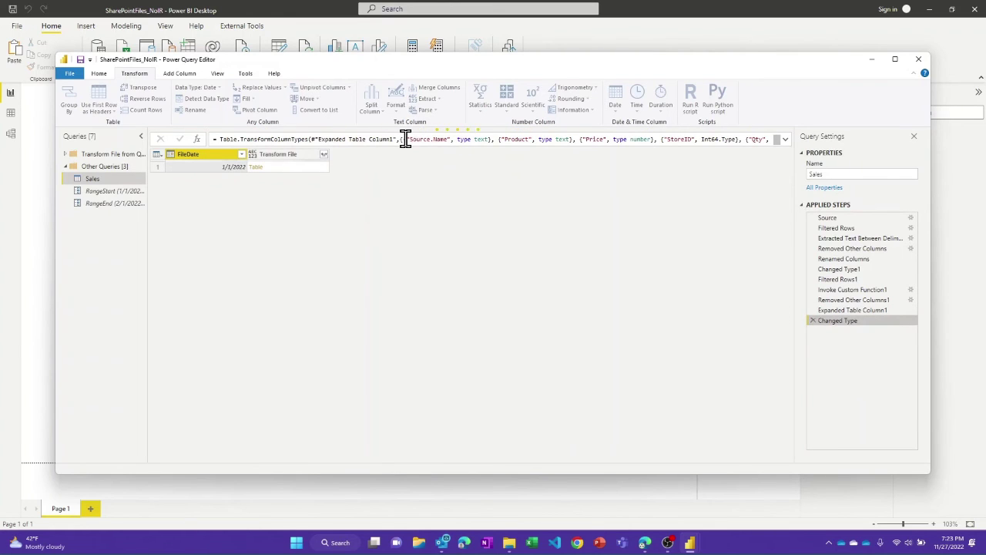
left_click_drag(405, 139, 498, 138)
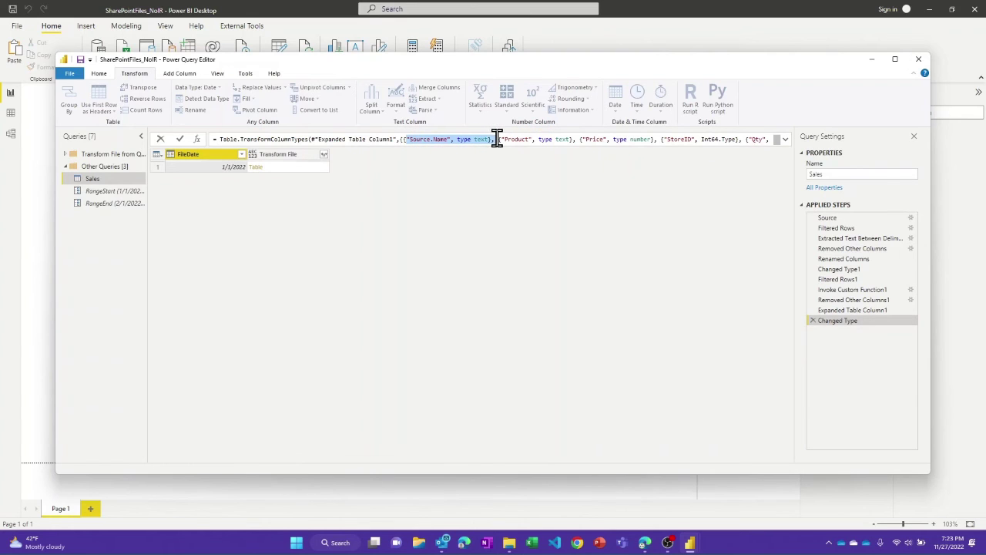
key("Delete")
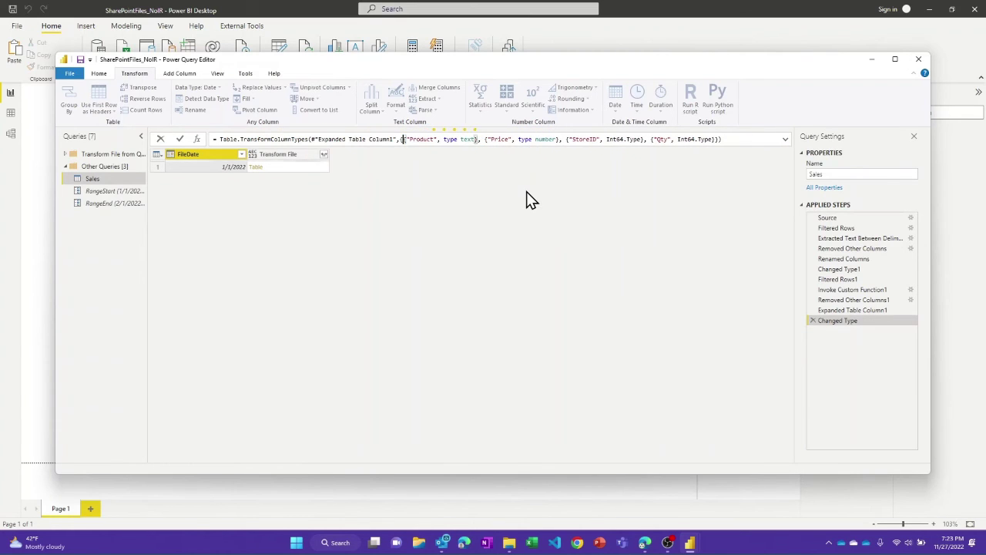
key("Return")
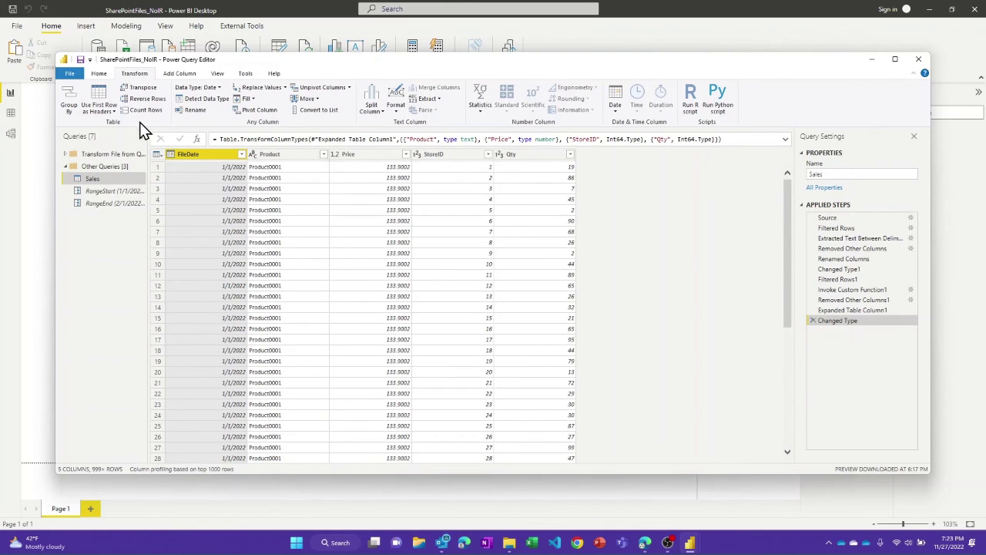
Close and apply the query changes, and turn on incremental refresh for the Sales table.
left_click(100, 75)
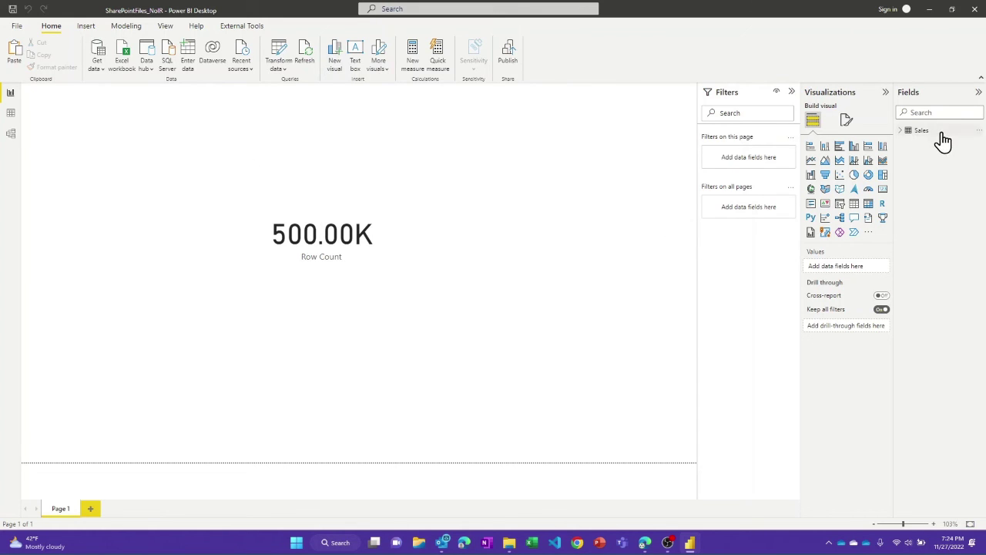
left_click(979, 133)
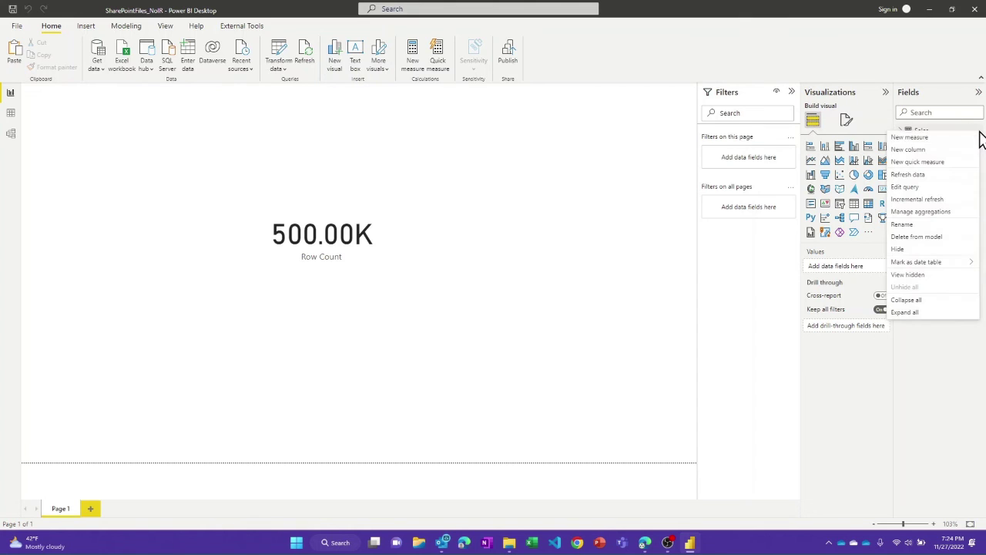
left_click(933, 201)
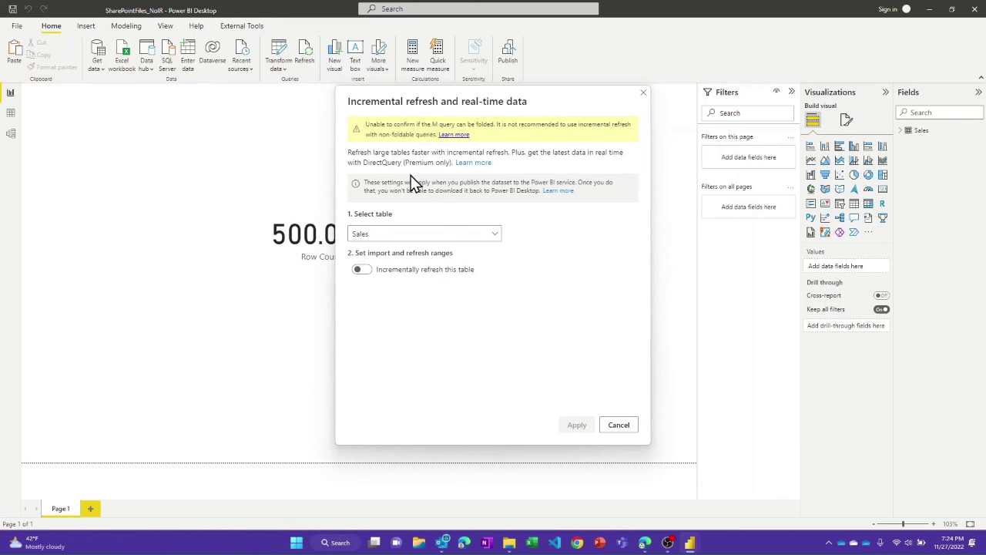
left_click(362, 269)
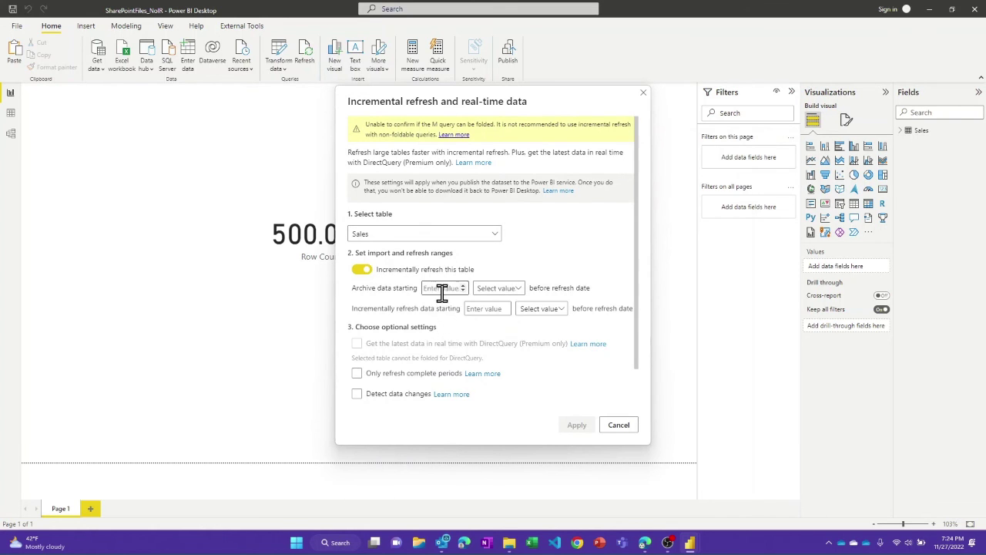
Set the policy to archive data starting 12 months and incrementally refresh data starting 1 month before the refresh date, and apply it.
left_click(441, 289)
type("12")
left_click(497, 288)
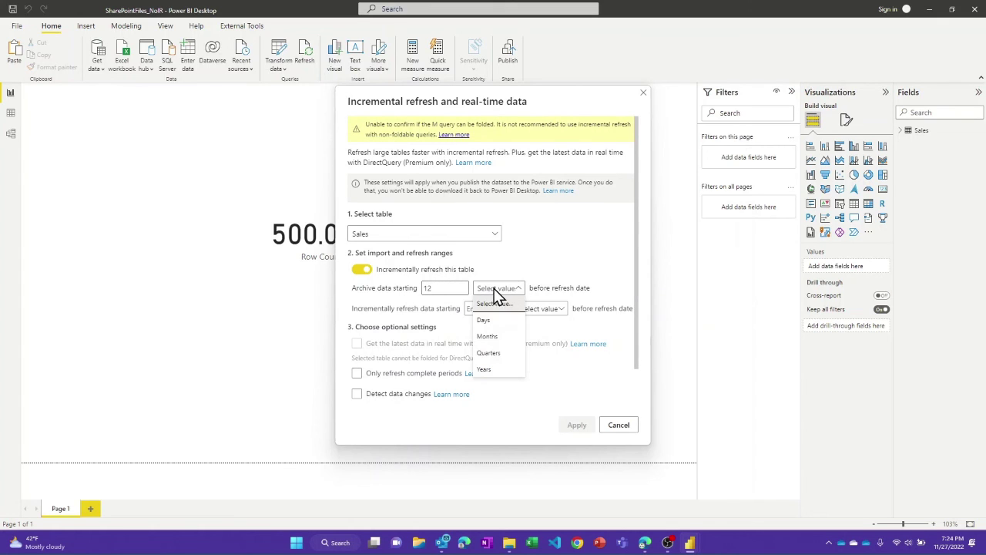
left_click(491, 336)
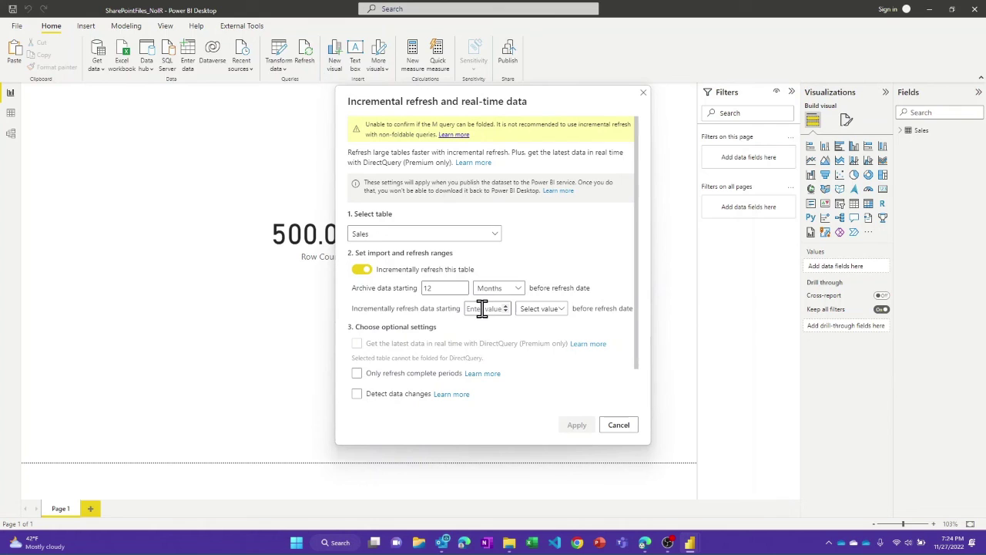
left_click(482, 308)
type("1")
left_click(538, 310)
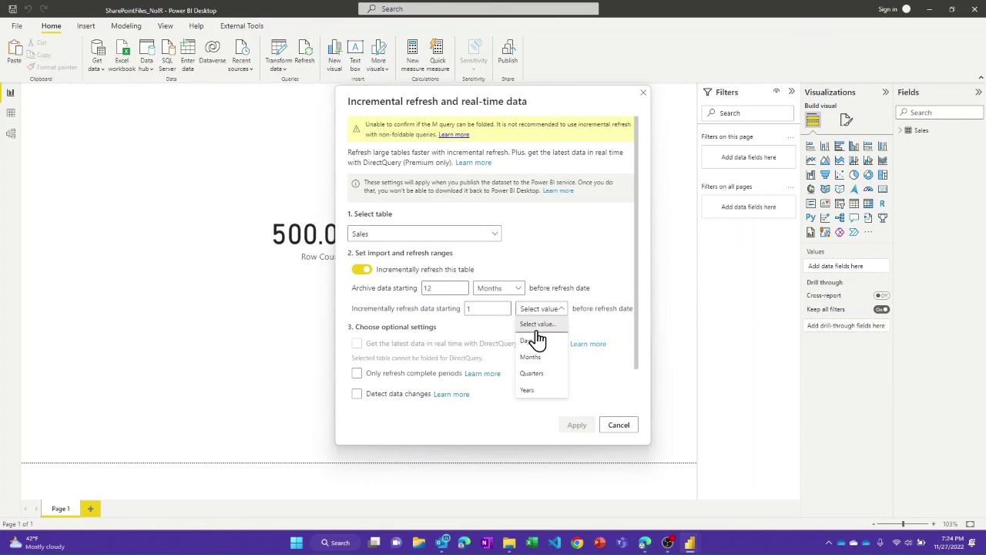
left_click(535, 360)
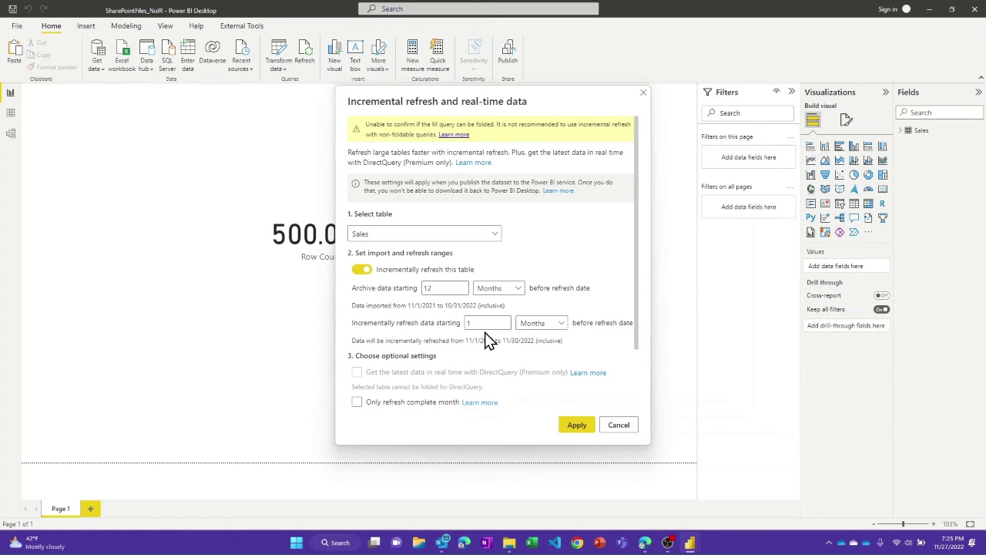
left_click(578, 426)
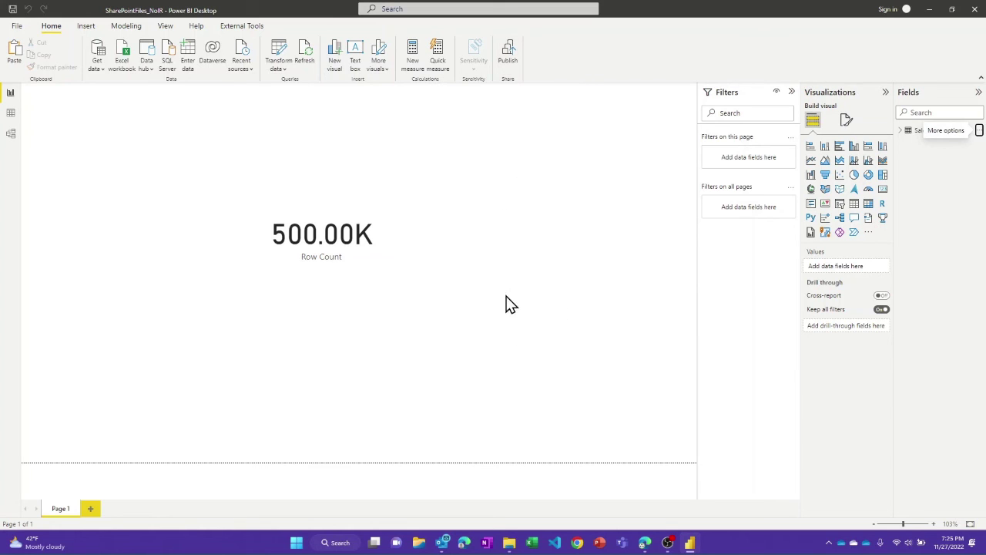
Switch to the Power BI service in the browser and open the refresh history of the SharePointFiles_WithIR dataset.
left_click(645, 542)
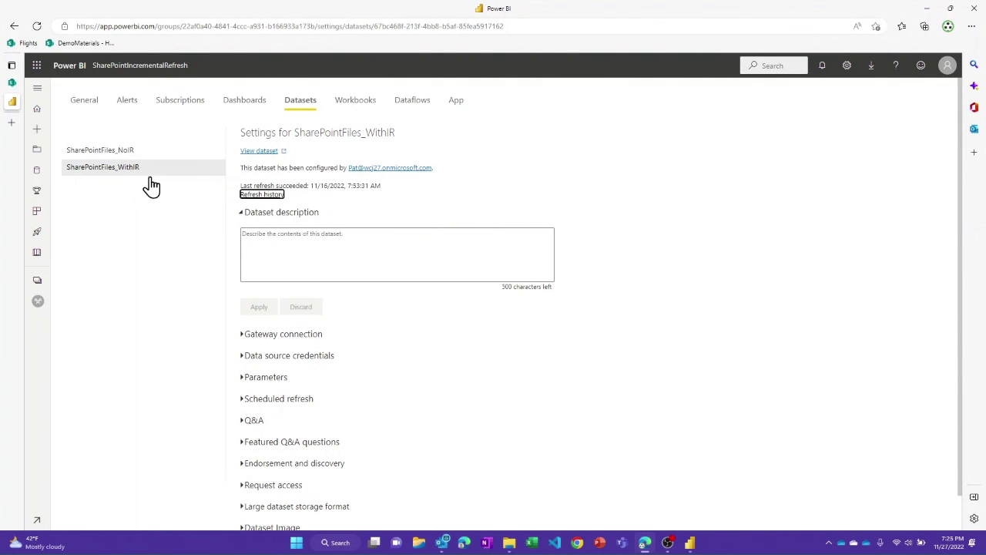
left_click(262, 195)
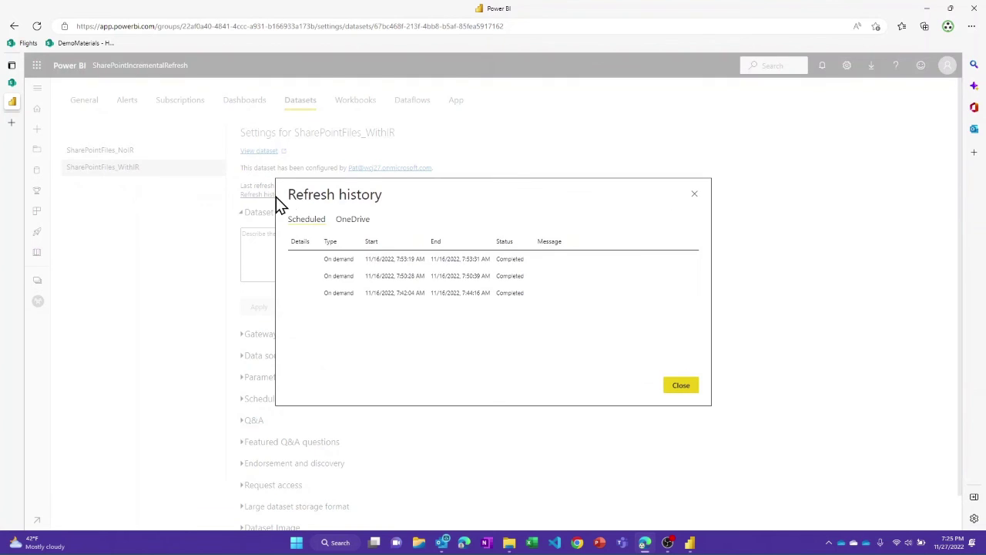